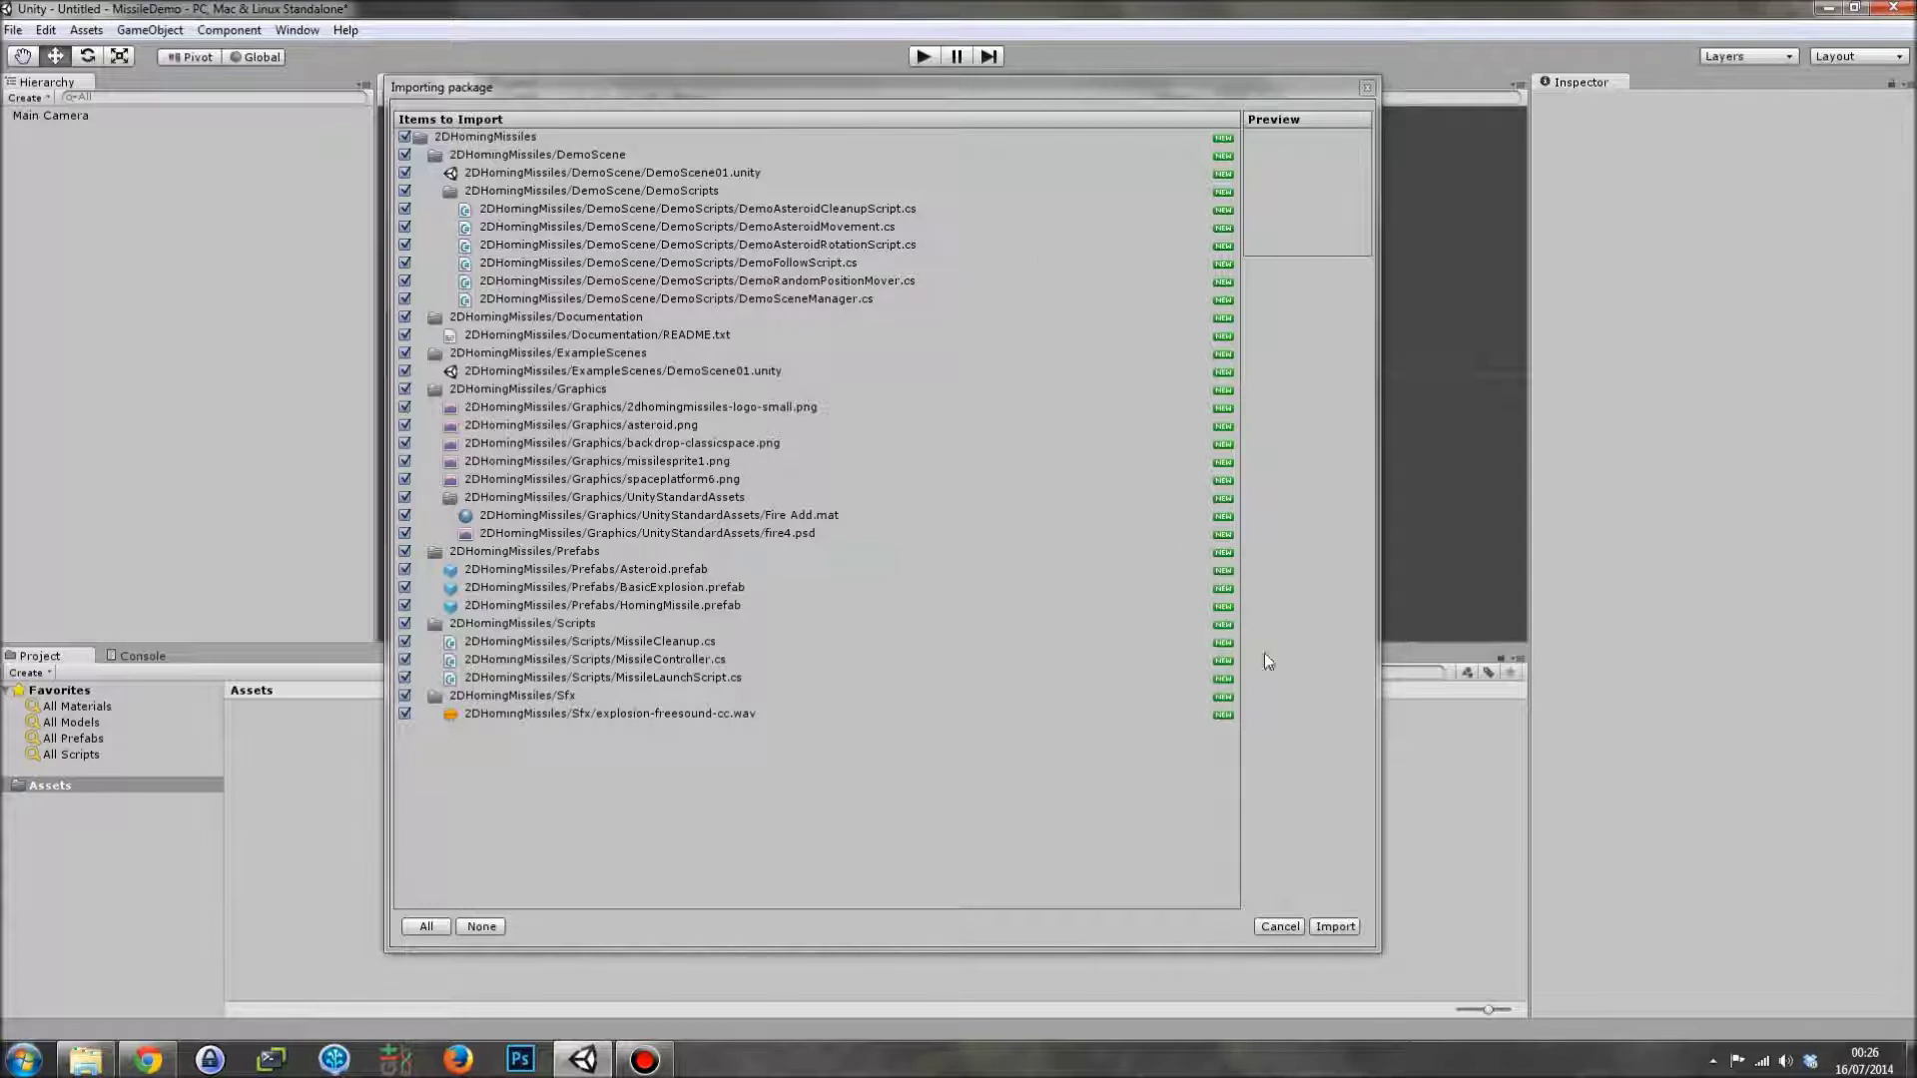
Import all 2DHomingMissiles package files and browse into its DemoScene folder
{"action": "left_click", "coordinate": [1335, 925]}
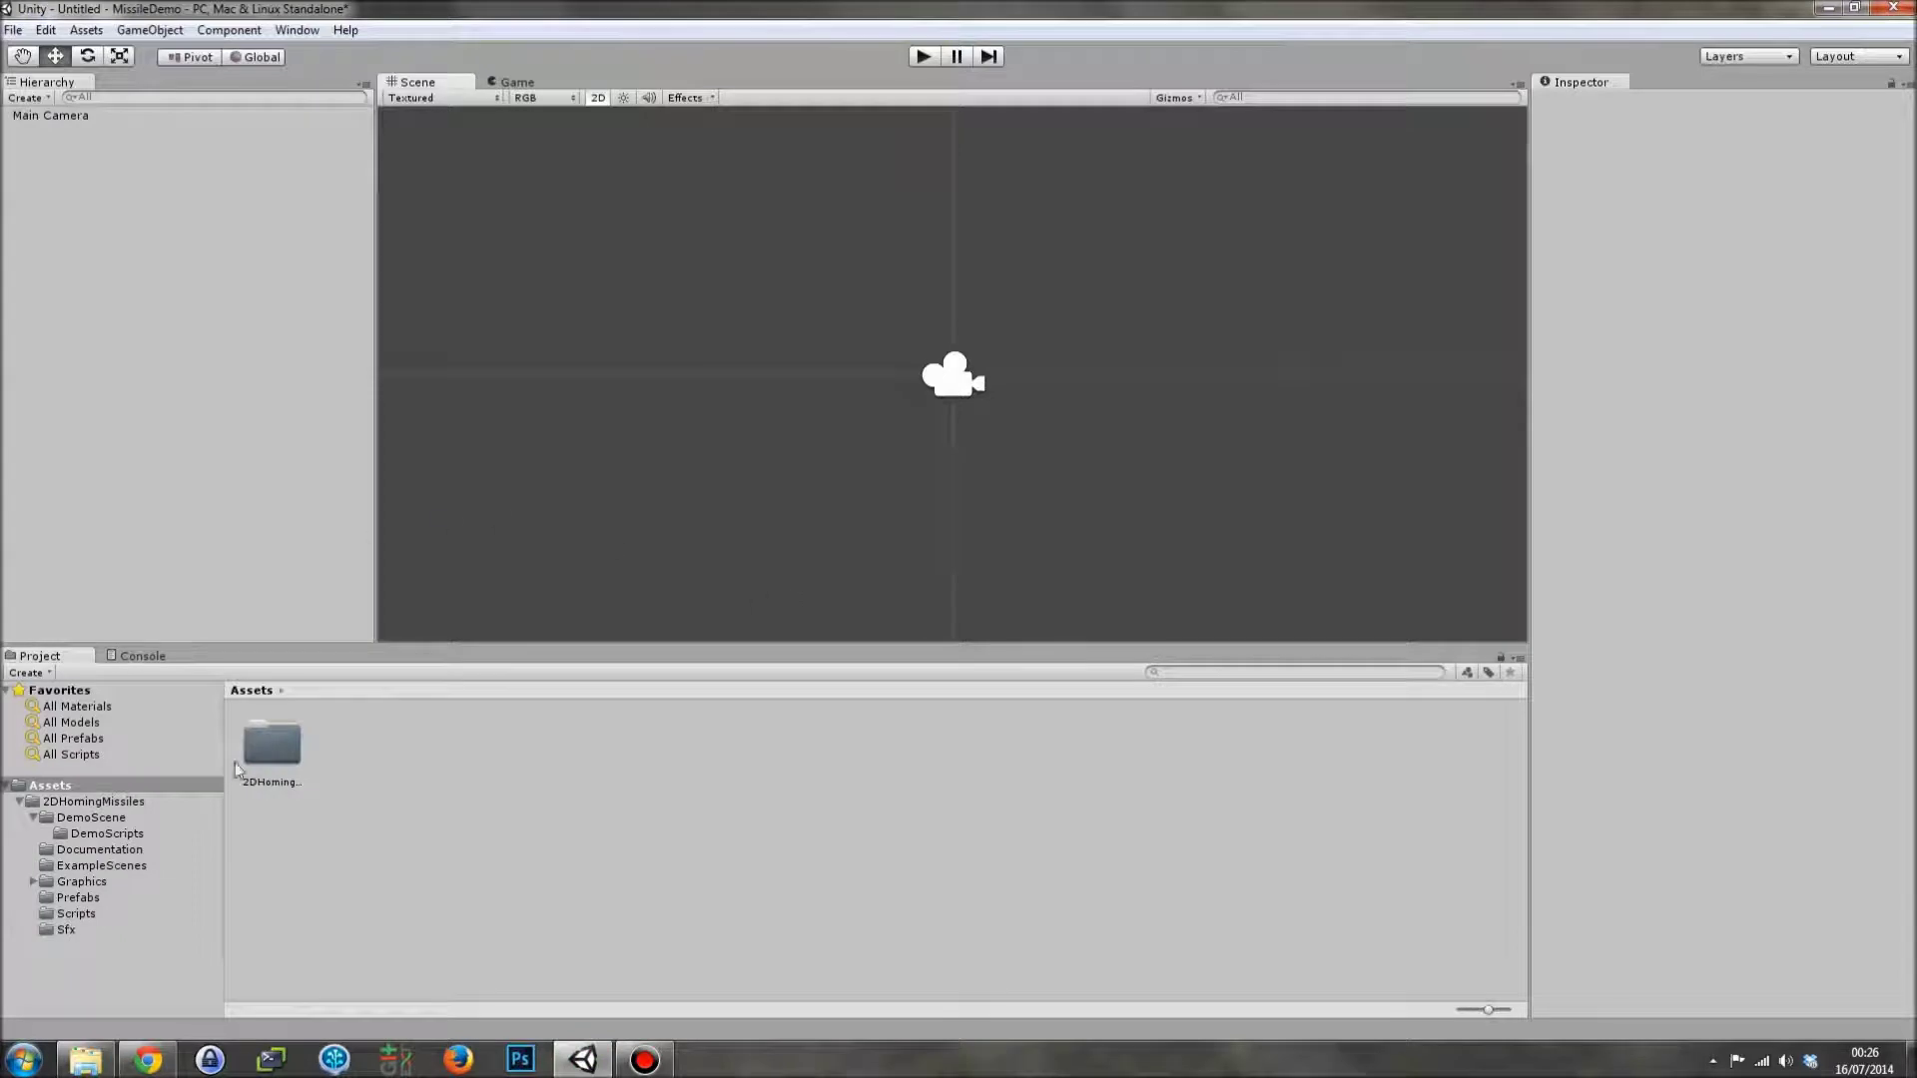
{"action": "left_click", "coordinate": [88, 803]}
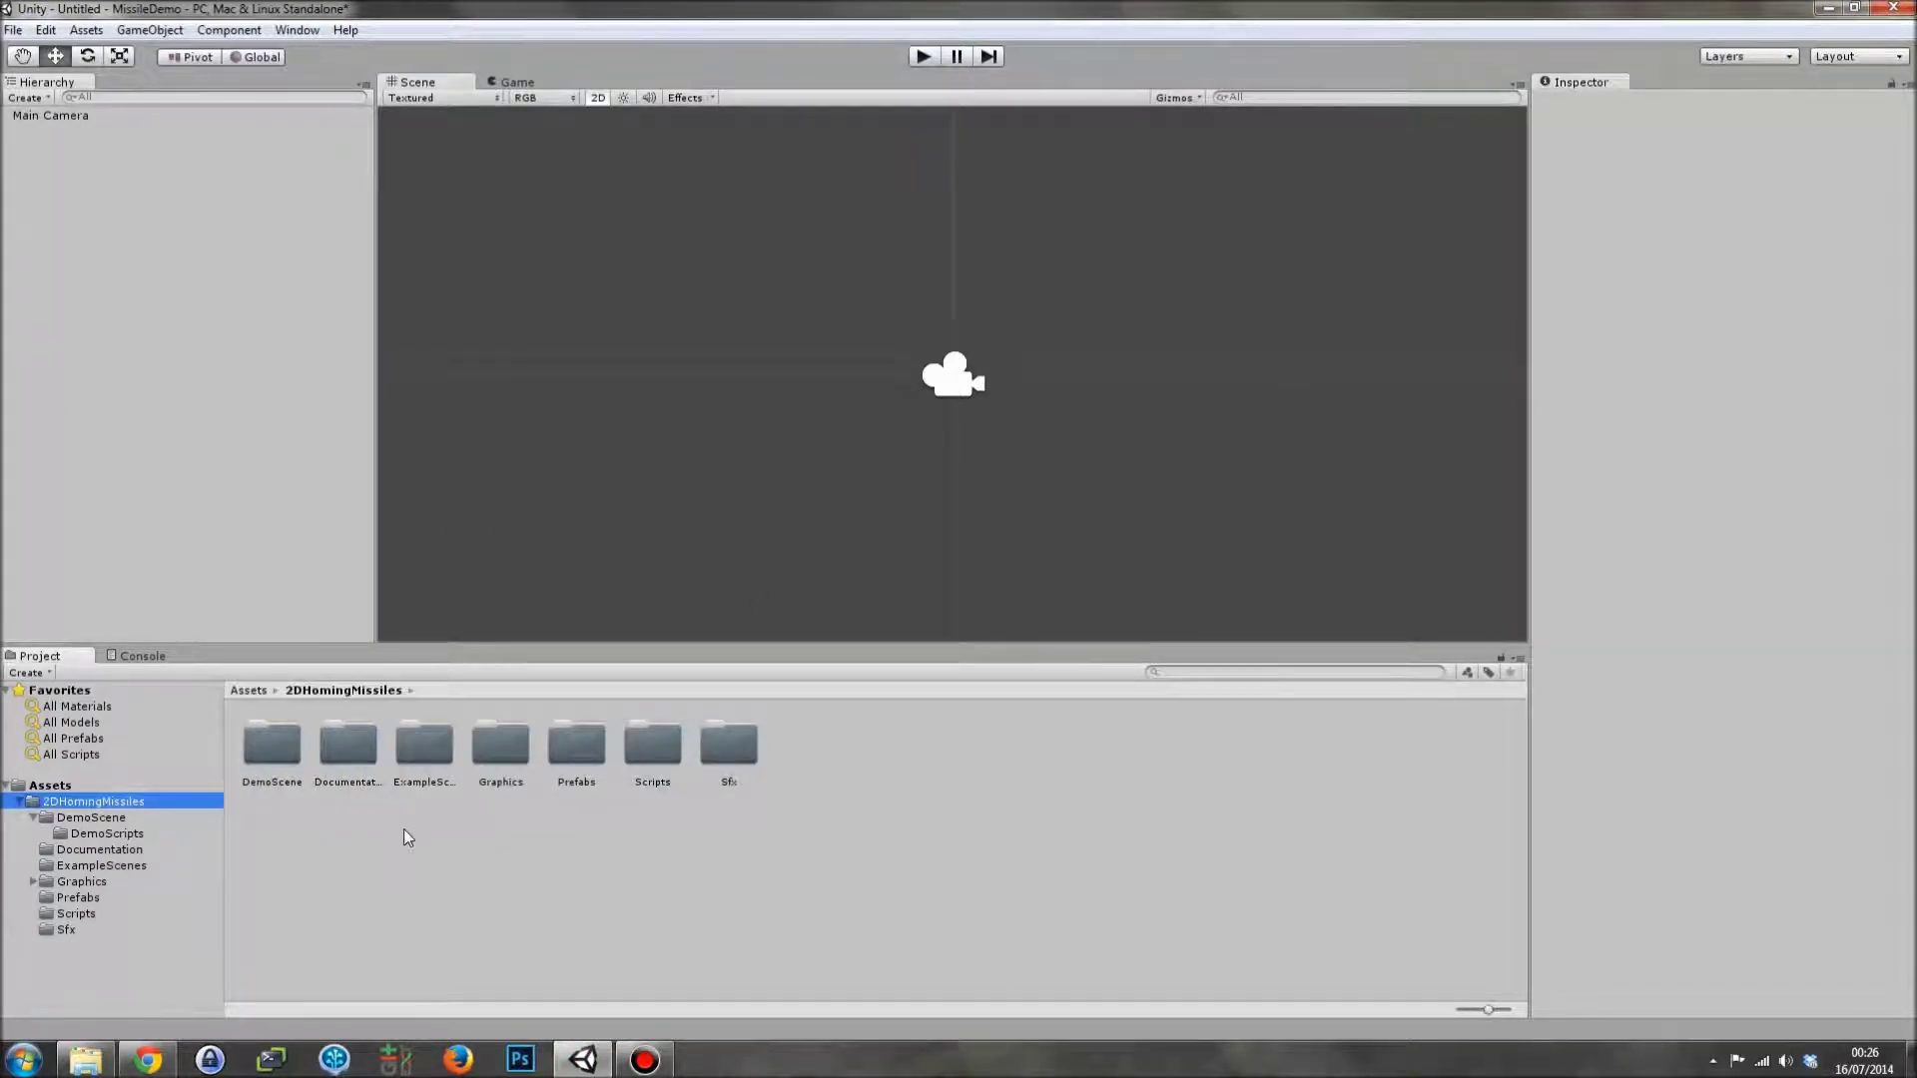
{"action": "left_click", "coordinate": [93, 819]}
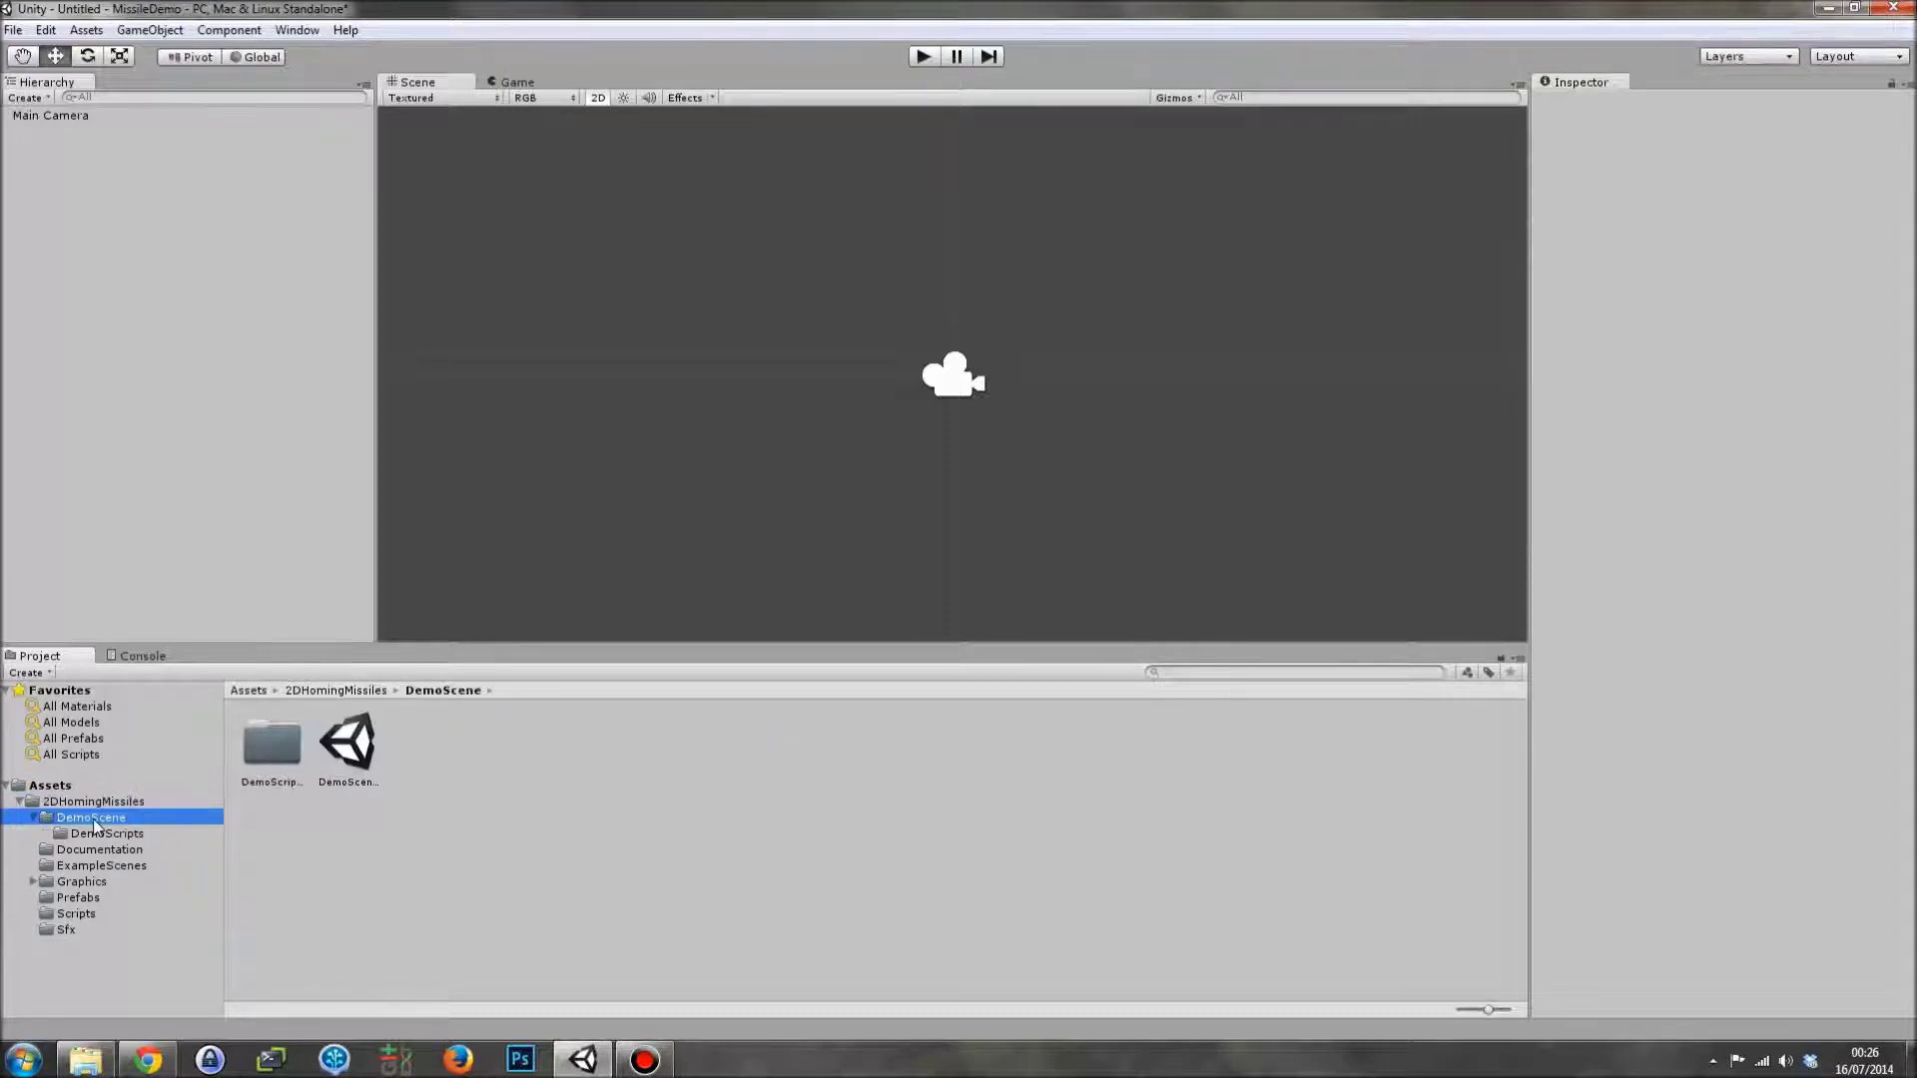
Open DemoScene01, first saving the untitled scene into a new Scenes folder
{"action": "double_click", "coordinate": [352, 747]}
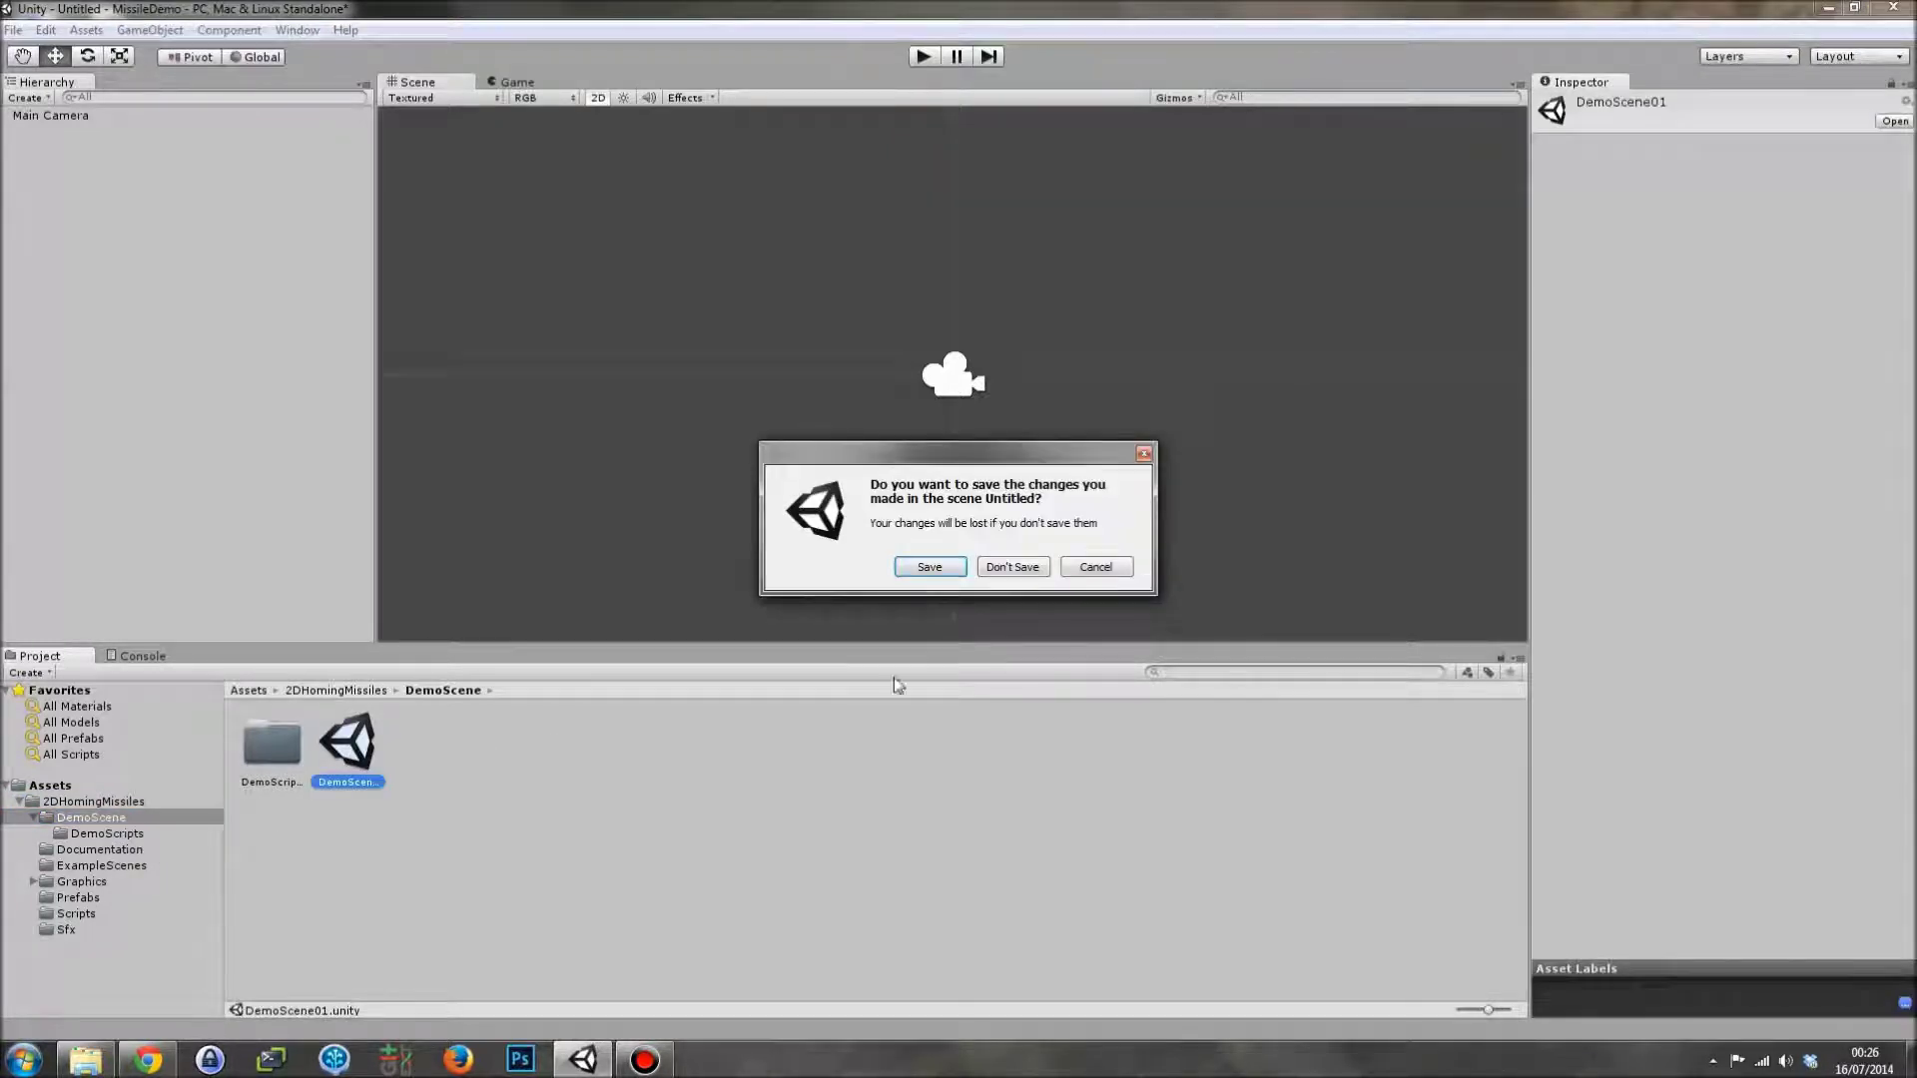
{"action": "left_click", "coordinate": [933, 567]}
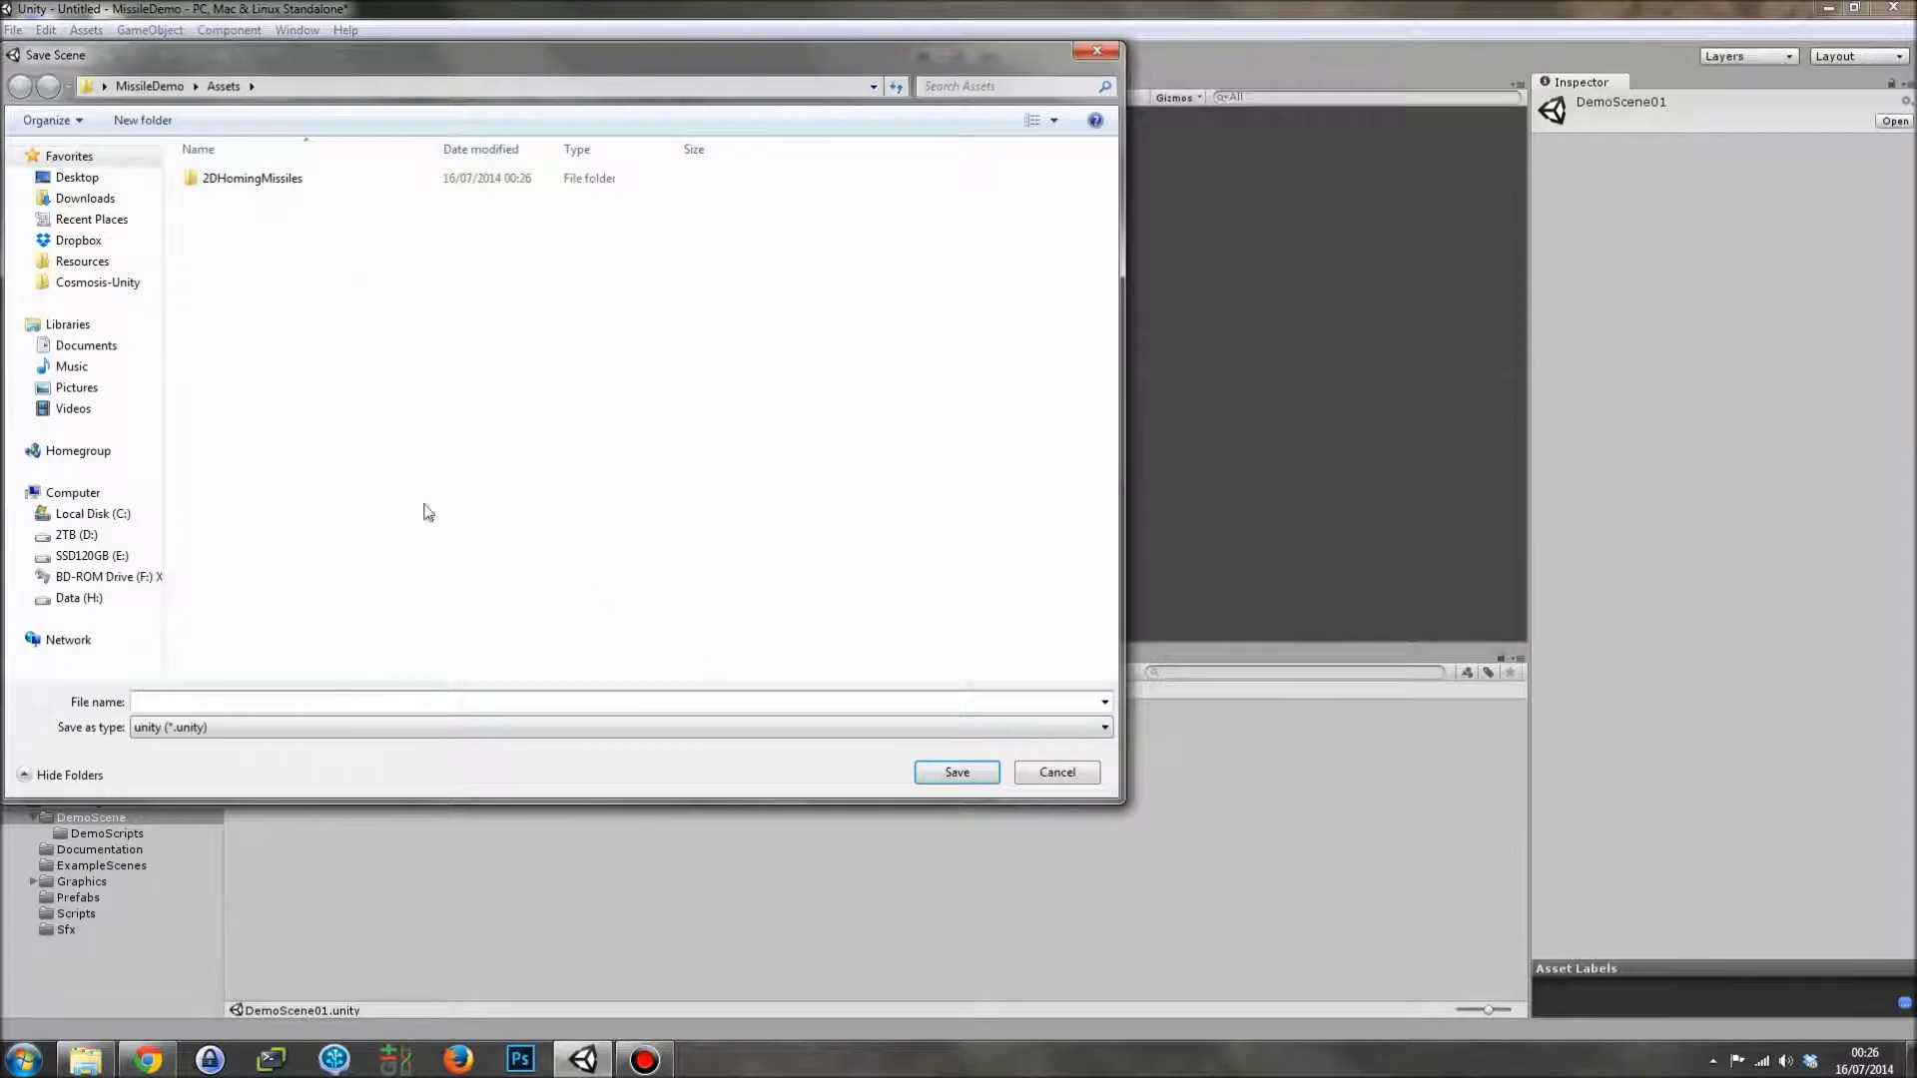
{"action": "left_click", "coordinate": [130, 132]}
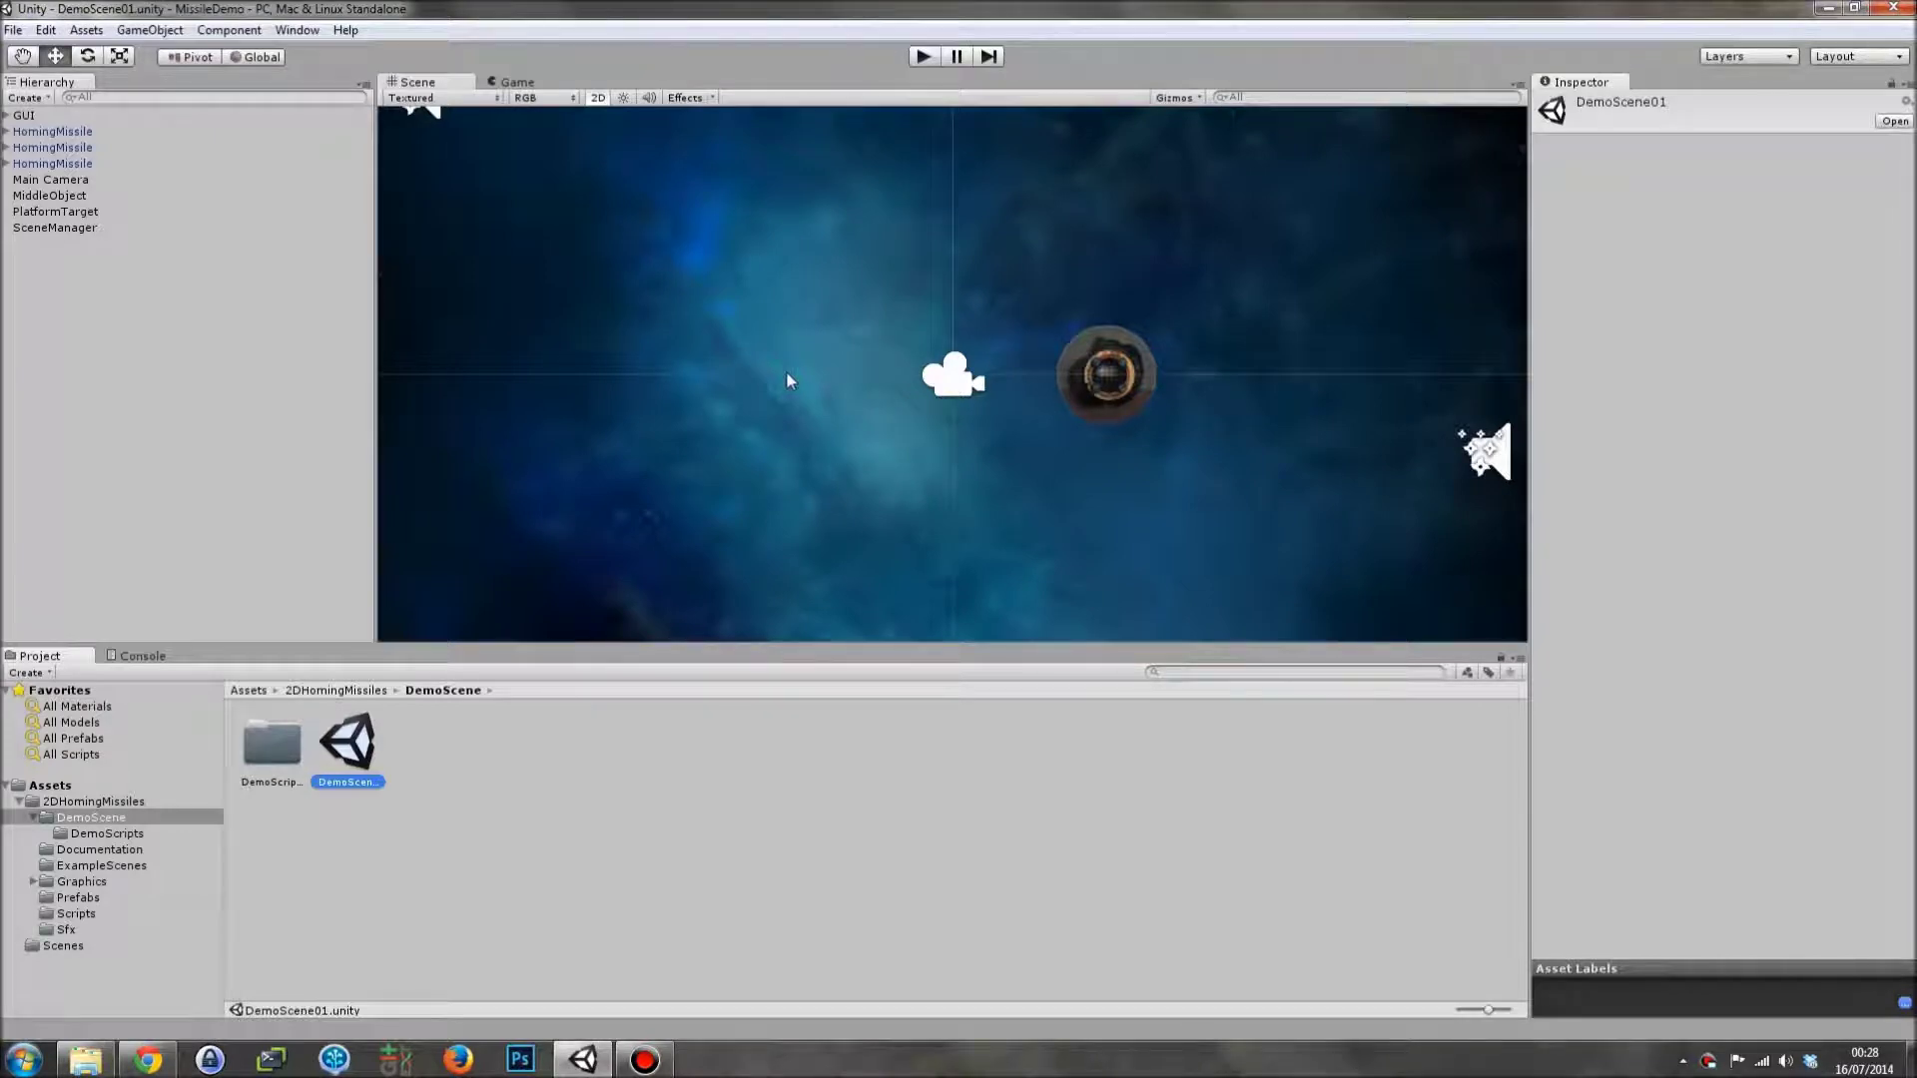
Look over the demo background, then show the Game render with the missile sliders
{"action": "scroll", "coordinate": [786, 380], "scroll_direction": "down", "scroll_amount": 5}
{"action": "mouse_move", "coordinate": [770, 393]}
{"action": "left_mouse_down"}
{"action": "mouse_move", "coordinate": [769, 321]}
{"action": "mouse_move", "coordinate": [770, 394]}
{"action": "left_mouse_up"}
{"action": "scroll", "coordinate": [769, 321], "scroll_direction": "up", "scroll_amount": 2}
{"action": "scroll", "coordinate": [770, 393], "scroll_direction": "down", "scroll_amount": 1}
{"action": "scroll", "coordinate": [764, 385], "scroll_direction": "up", "scroll_amount": 1}
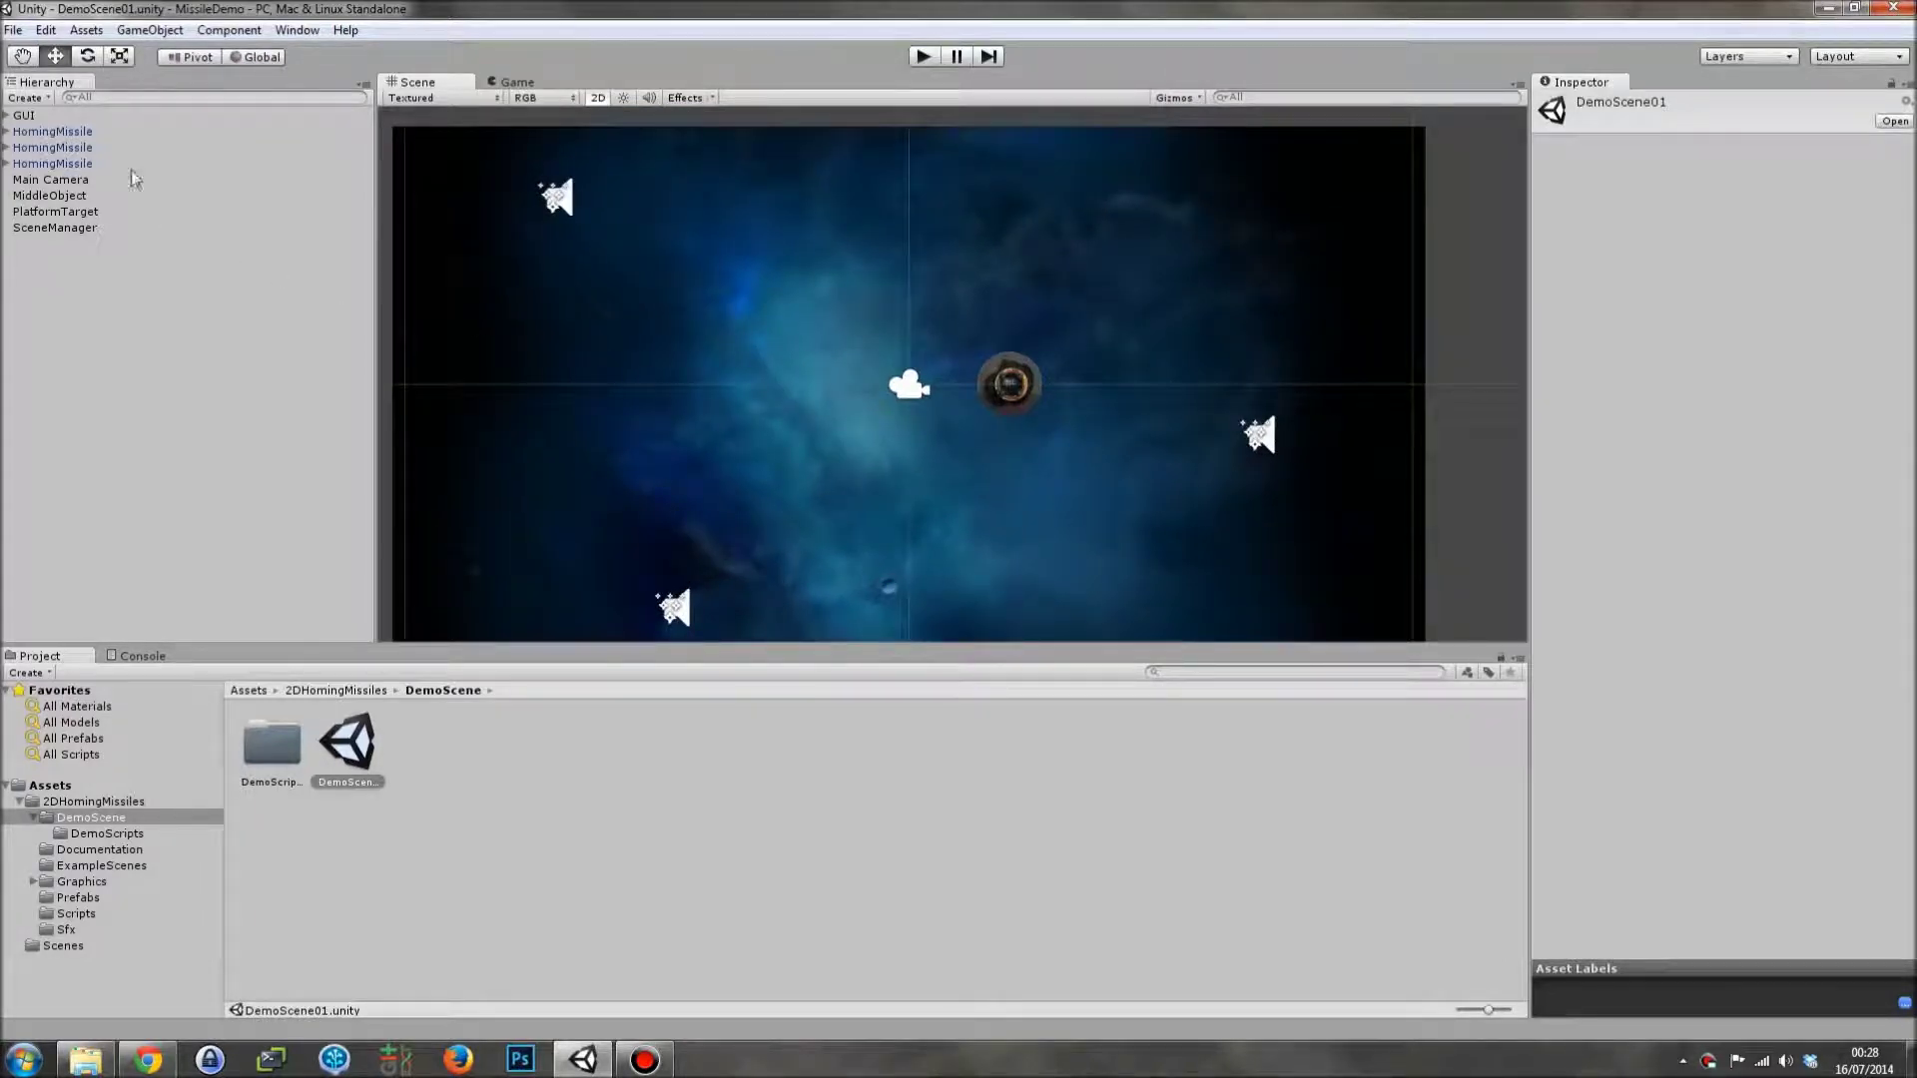
{"action": "left_click", "coordinate": [513, 82]}
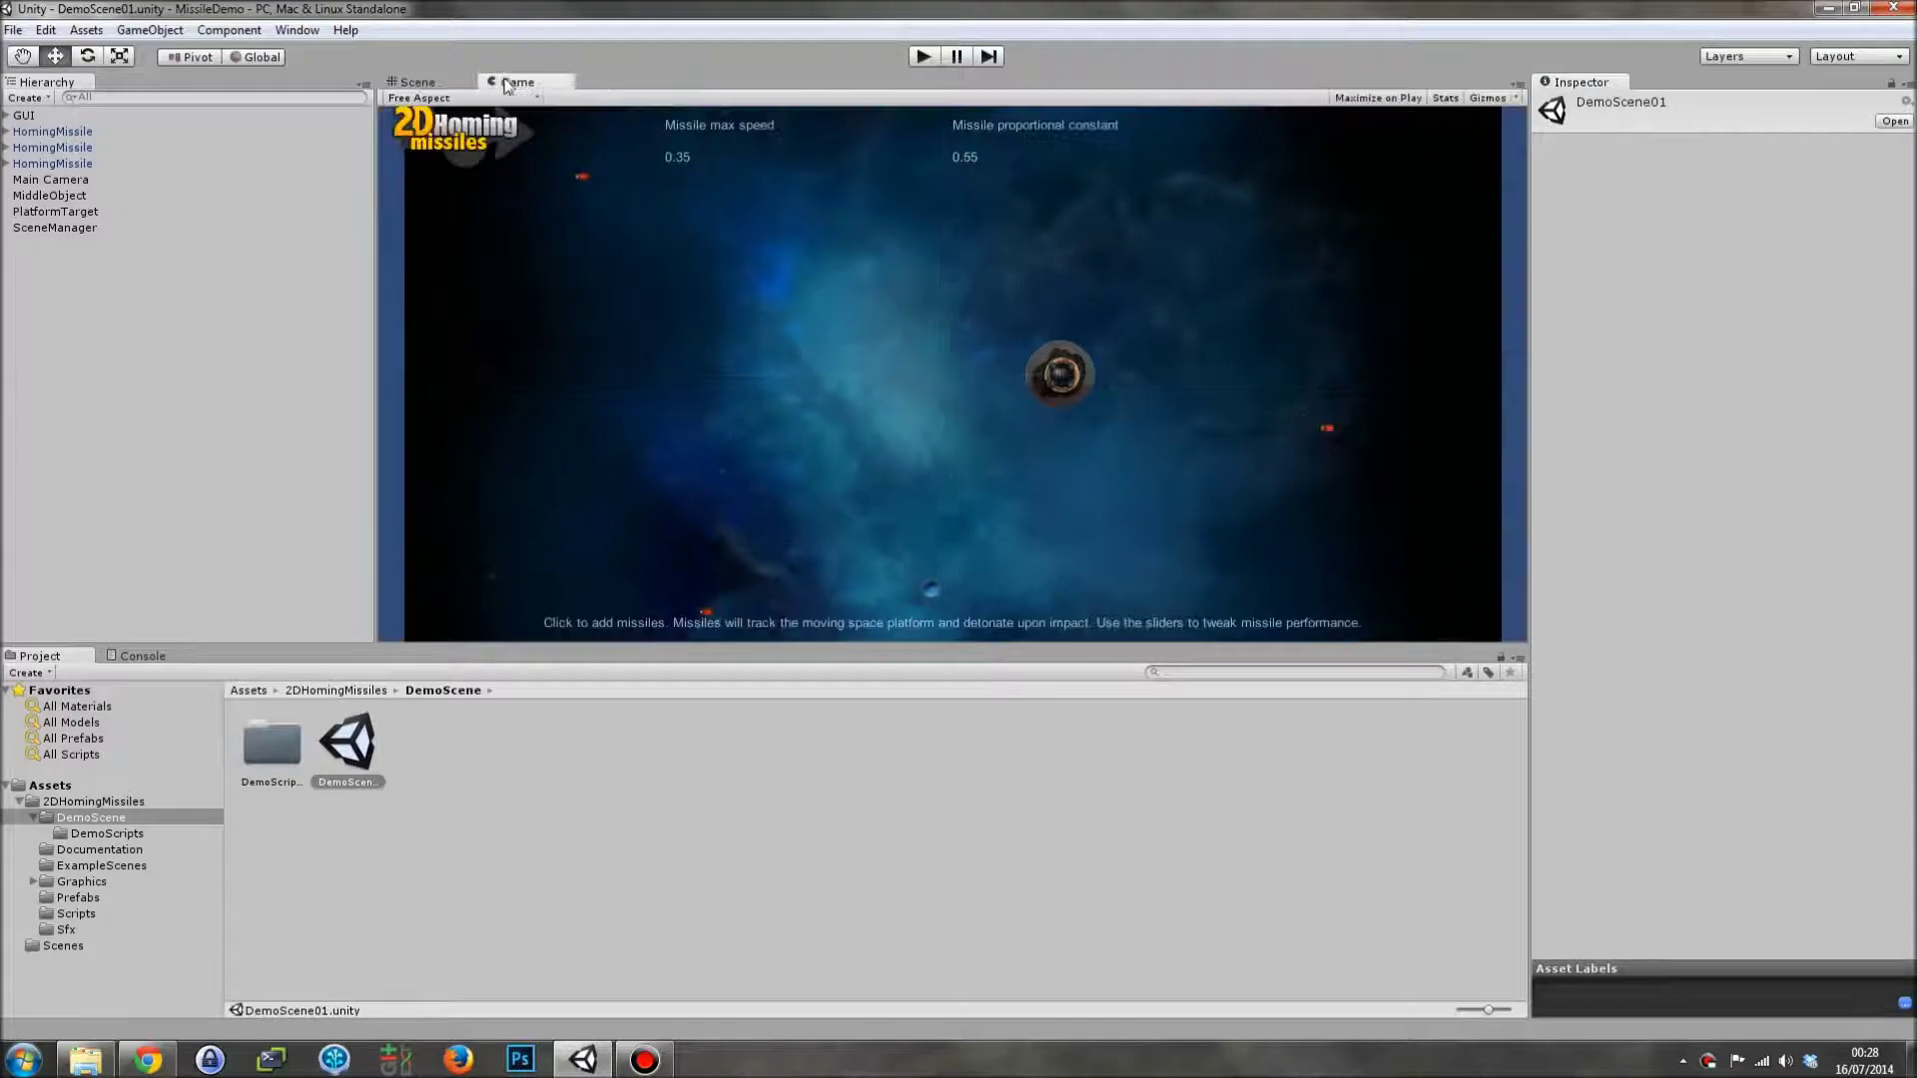
Play the demo and fire a burst of homing missiles at the platform
{"action": "left_click", "coordinate": [921, 56]}
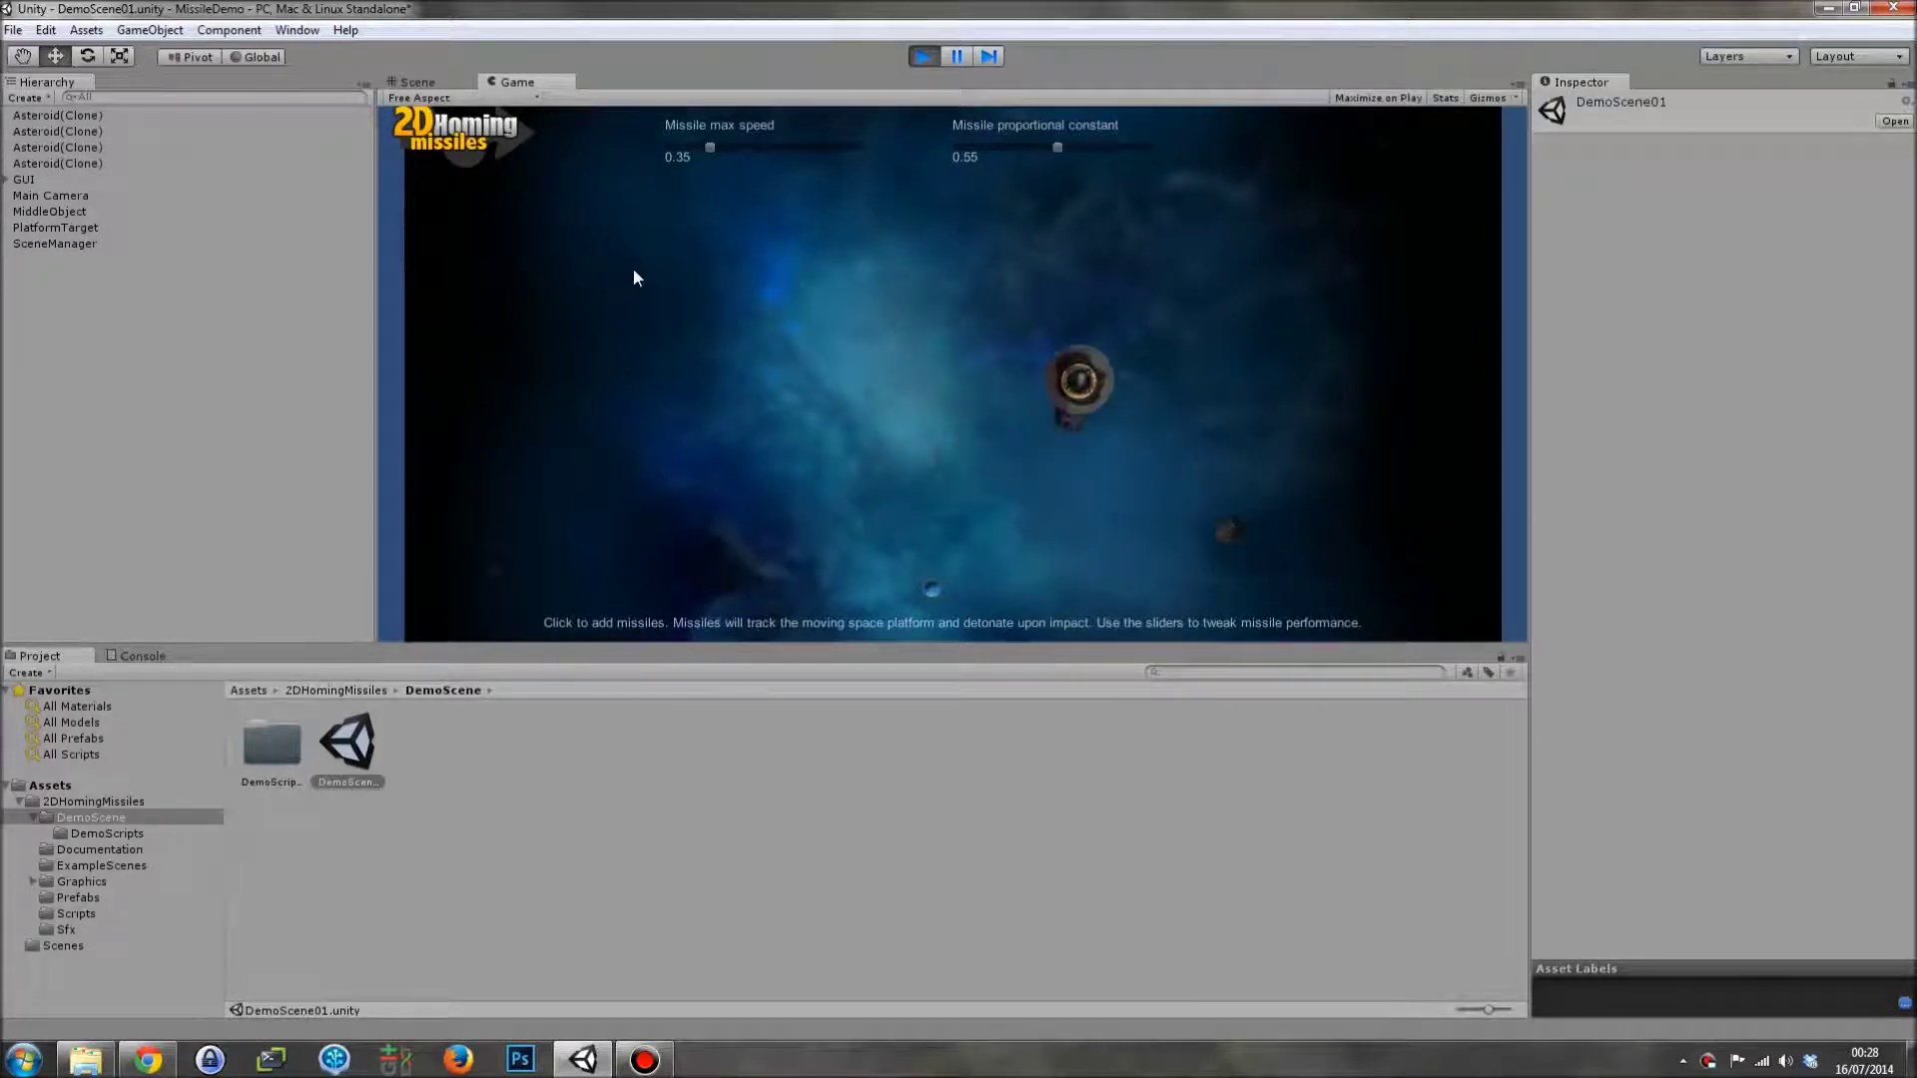
{"action": "left_click_drag", "start_coordinate": [1528, 349], "coordinate": [1447, 350]}
{"action": "left_click", "coordinate": [659, 427]}
{"action": "left_click", "coordinate": [672, 315]}
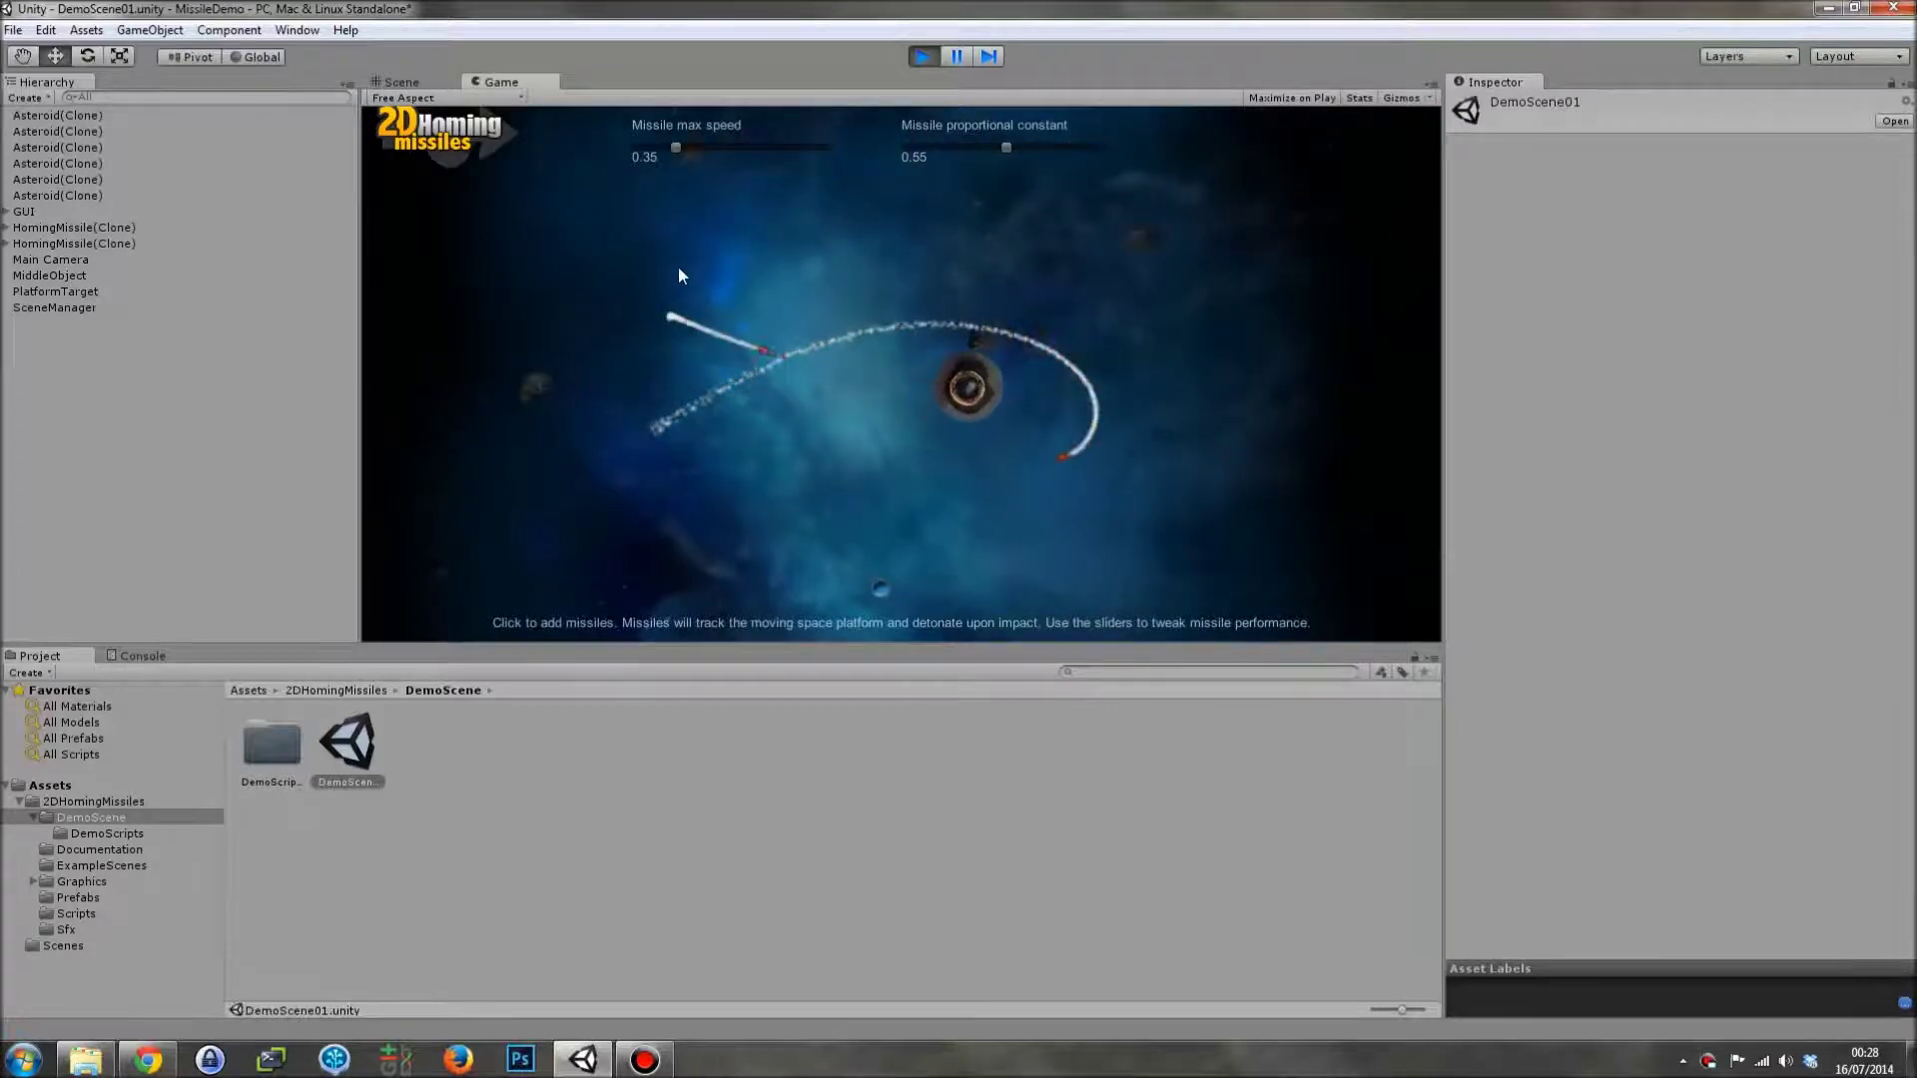
{"action": "left_click", "coordinate": [720, 280]}
{"action": "left_click", "coordinate": [1146, 200]}
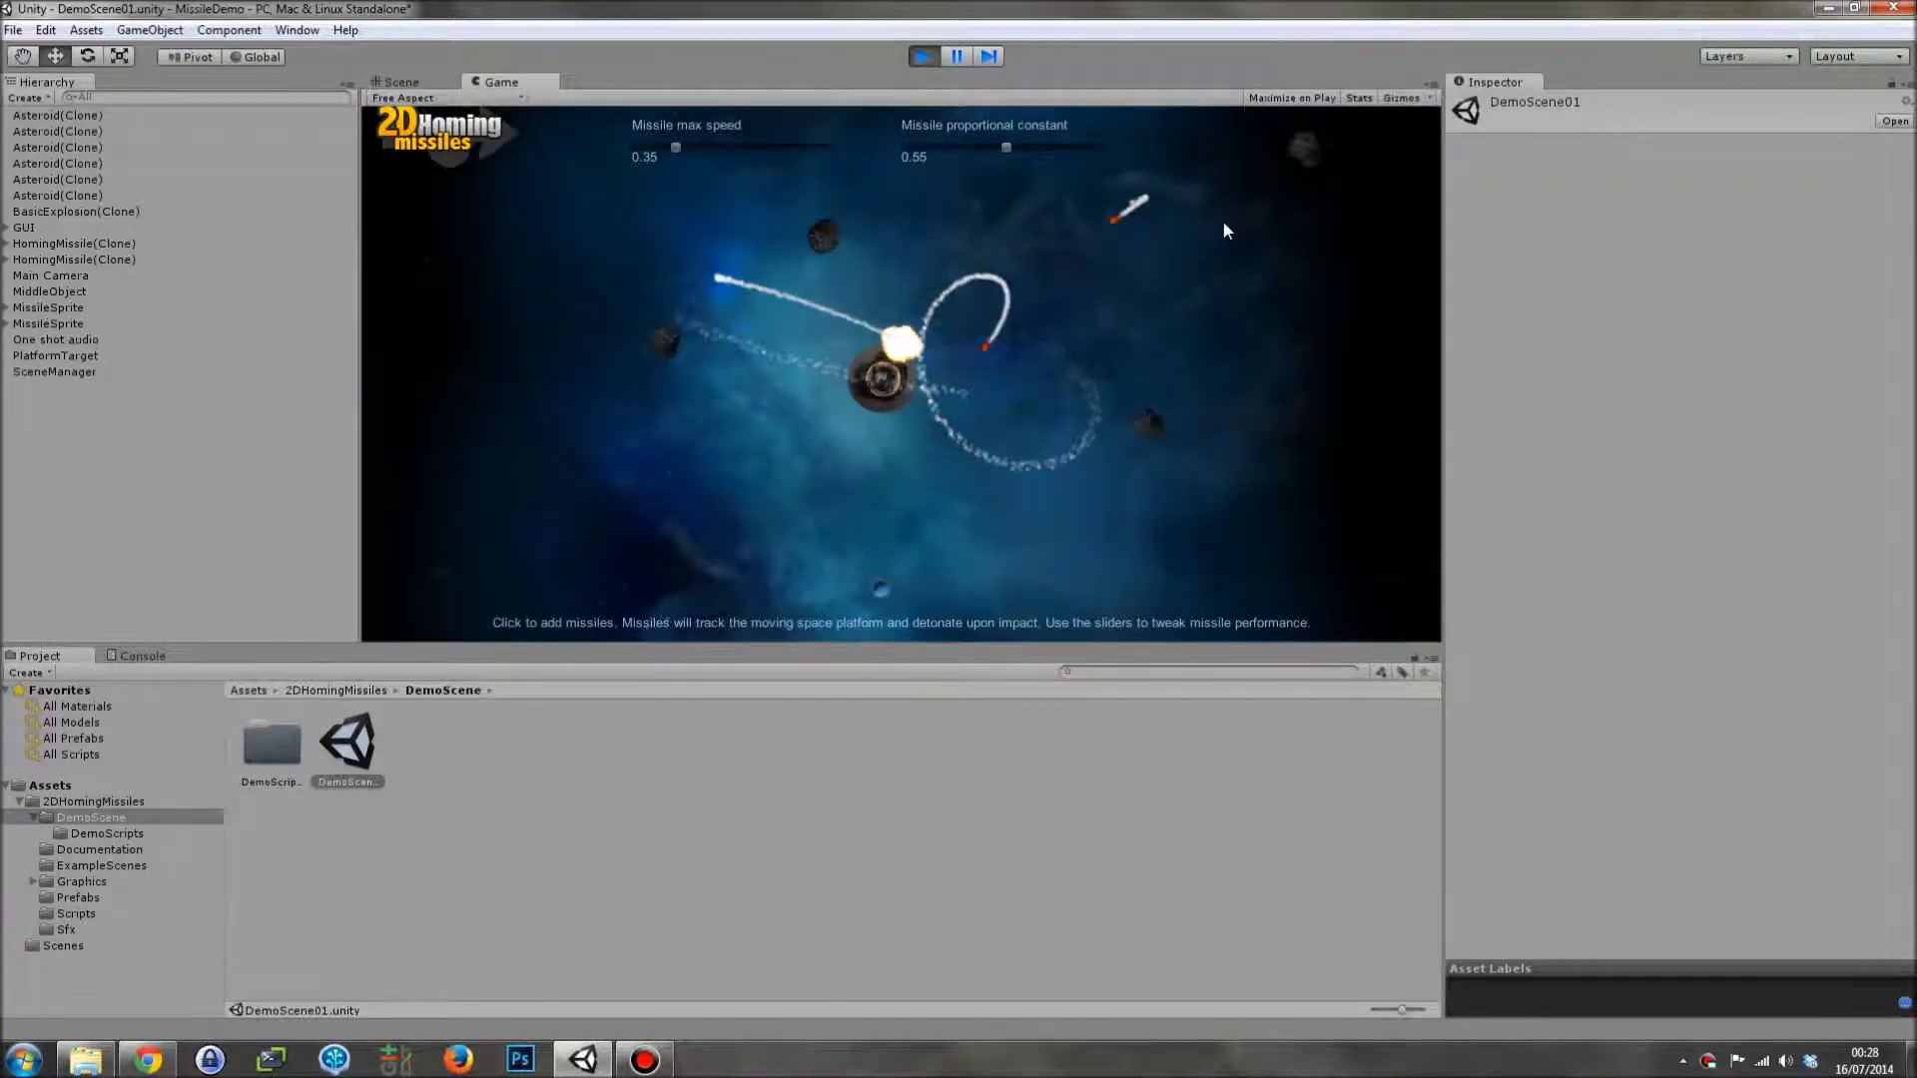
{"action": "left_click", "coordinate": [1306, 495]}
{"action": "left_click", "coordinate": [1218, 227]}
{"action": "left_click", "coordinate": [1264, 547]}
{"action": "left_click", "coordinate": [1286, 521]}
{"action": "left_click", "coordinate": [1234, 341]}
{"action": "left_click", "coordinate": [599, 496]}
{"action": "left_click", "coordinate": [582, 517]}
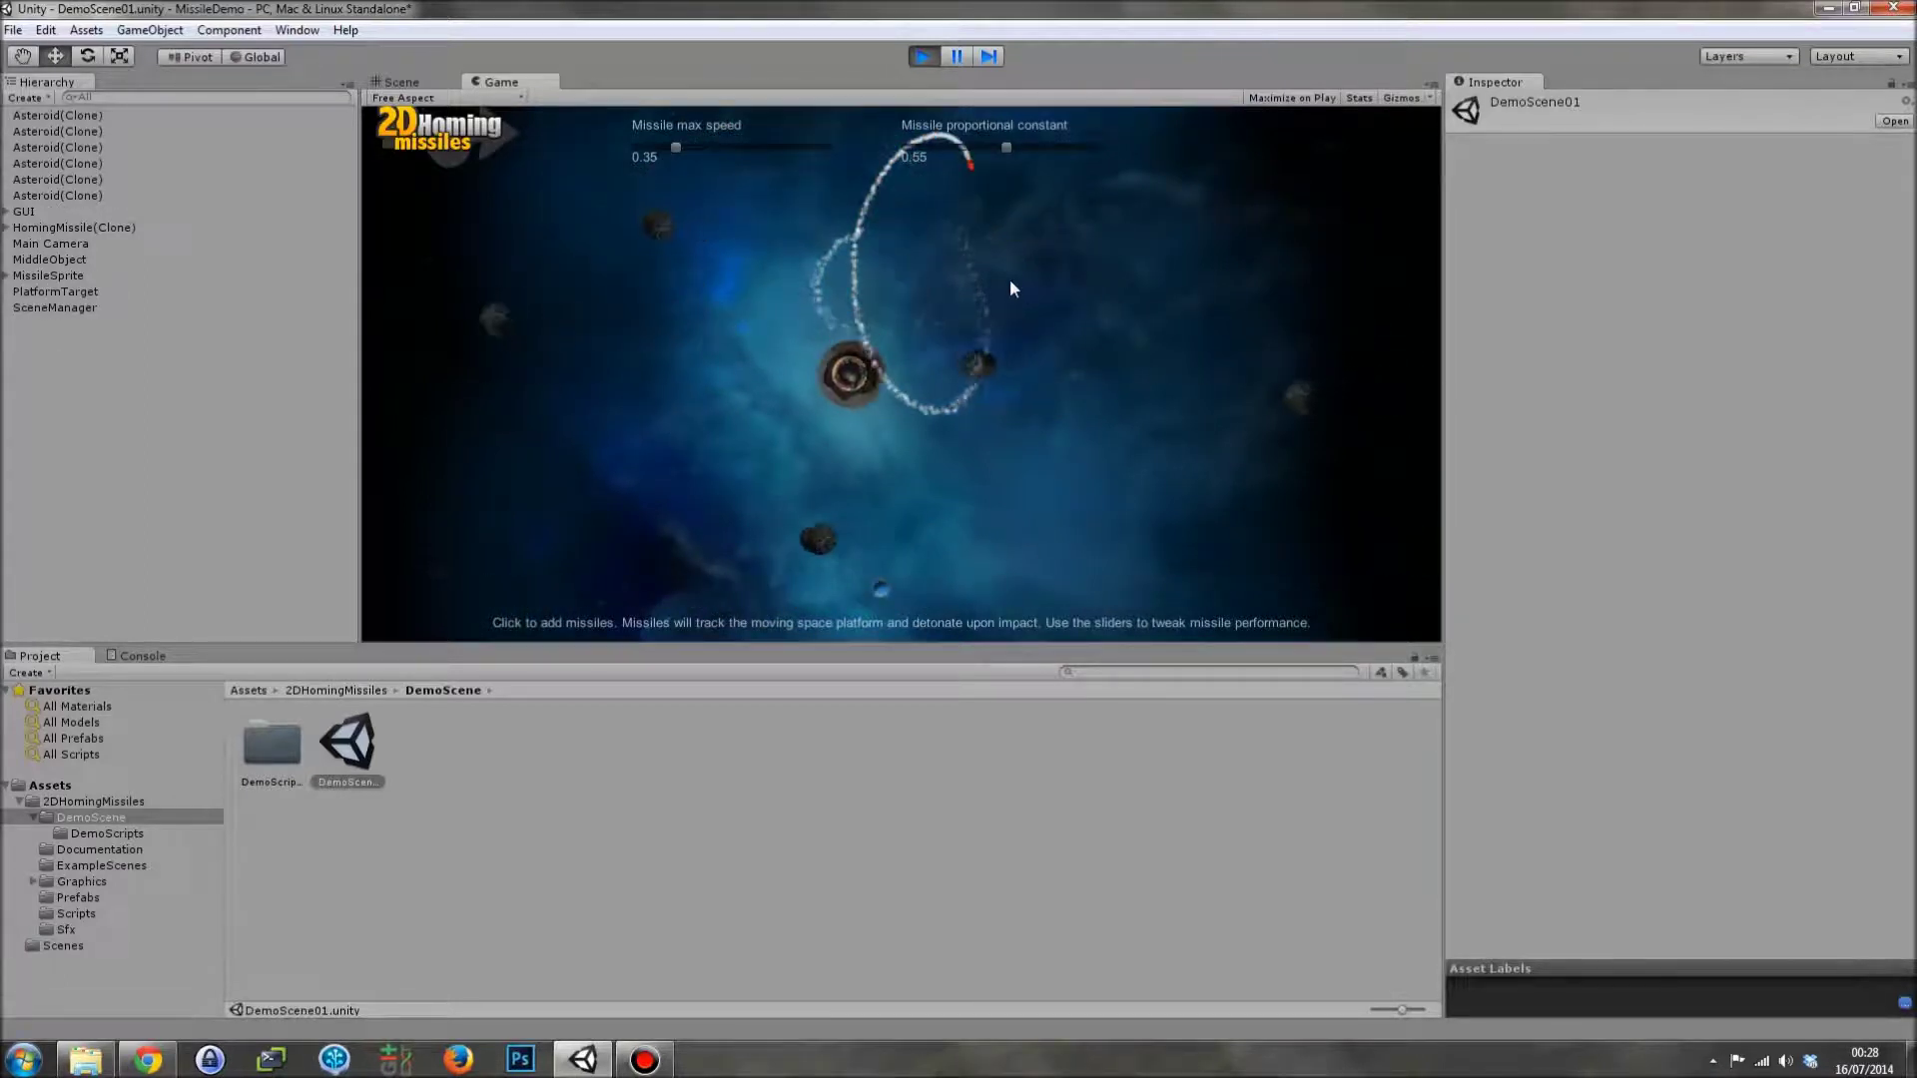
Set proportional constant 0.7875 and max speed 0.6122341, fire more missiles, then stop playing
{"action": "left_click_drag", "start_coordinate": [1006, 147], "coordinate": [1053, 150]}
{"action": "left_click_drag", "start_coordinate": [678, 148], "coordinate": [710, 149]}
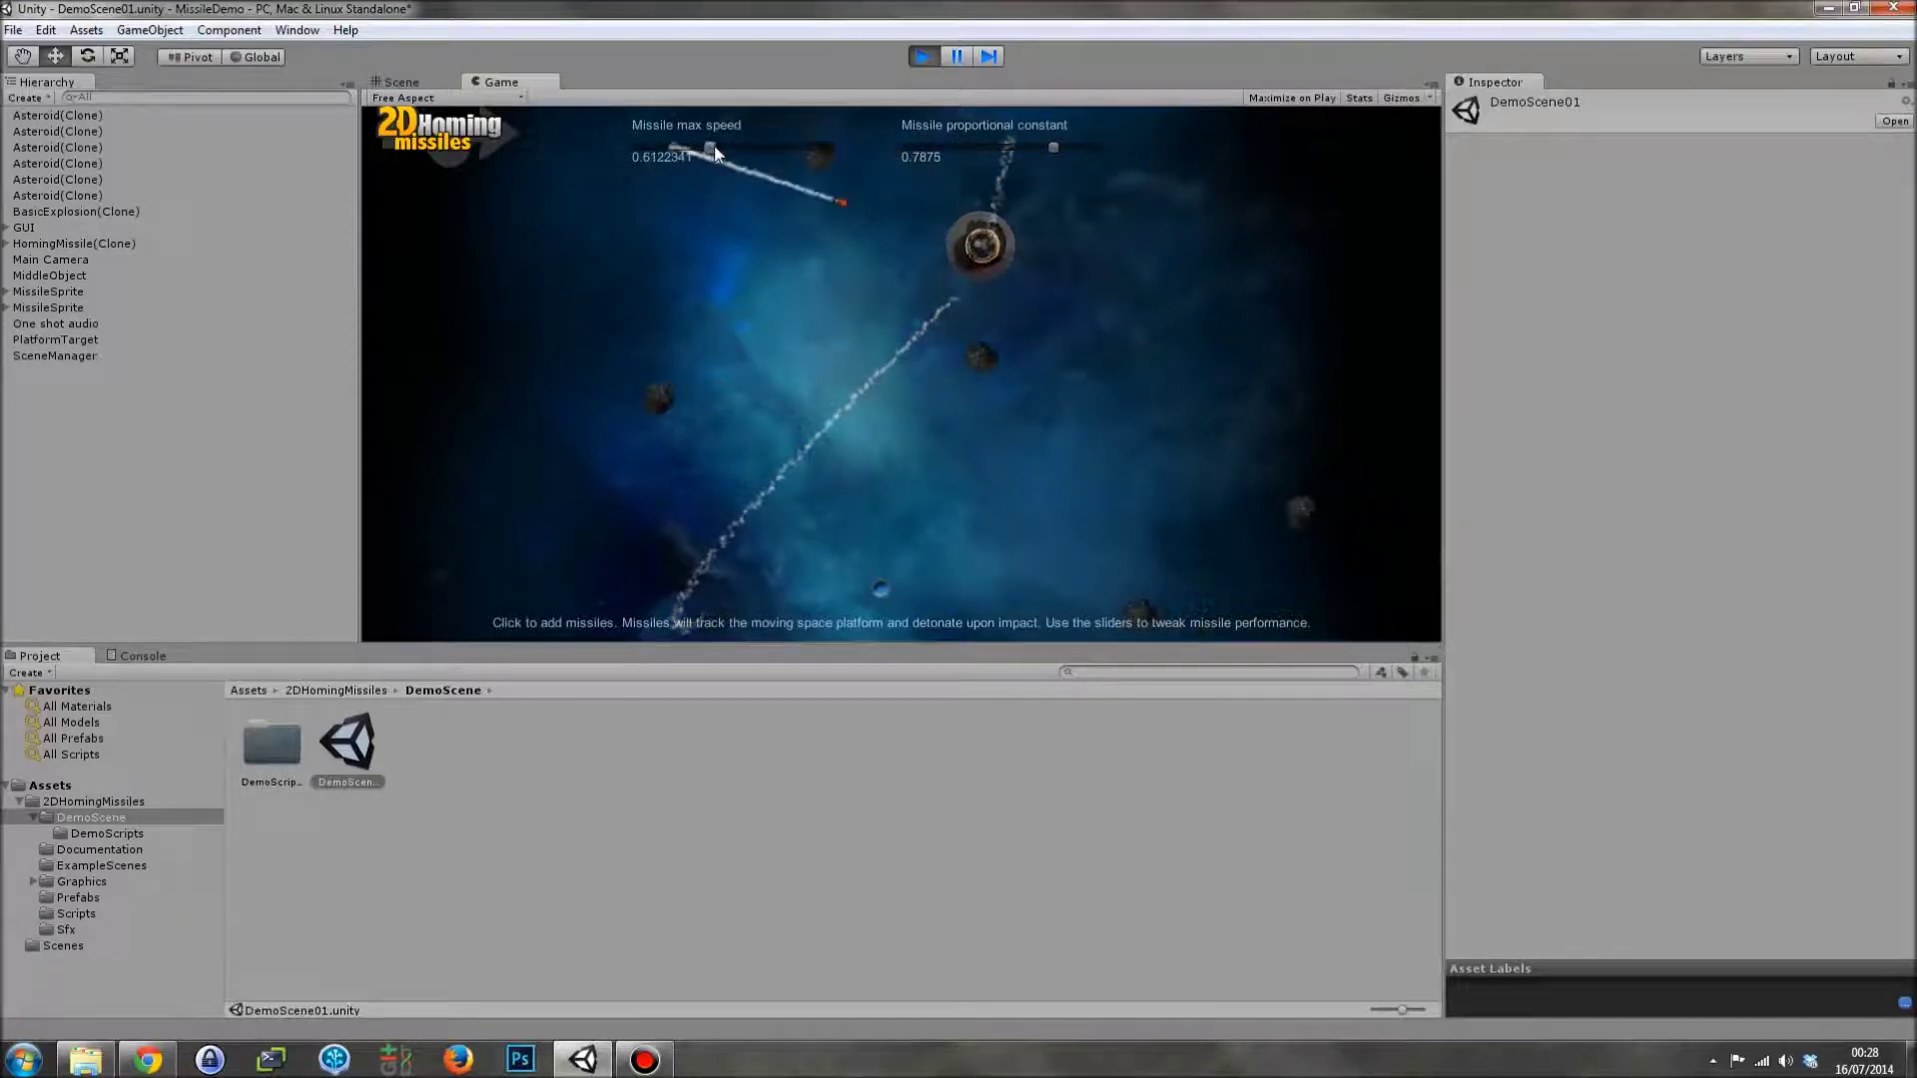
{"action": "left_click", "coordinate": [1351, 445]}
{"action": "left_click", "coordinate": [1190, 552]}
{"action": "left_click", "coordinate": [758, 563]}
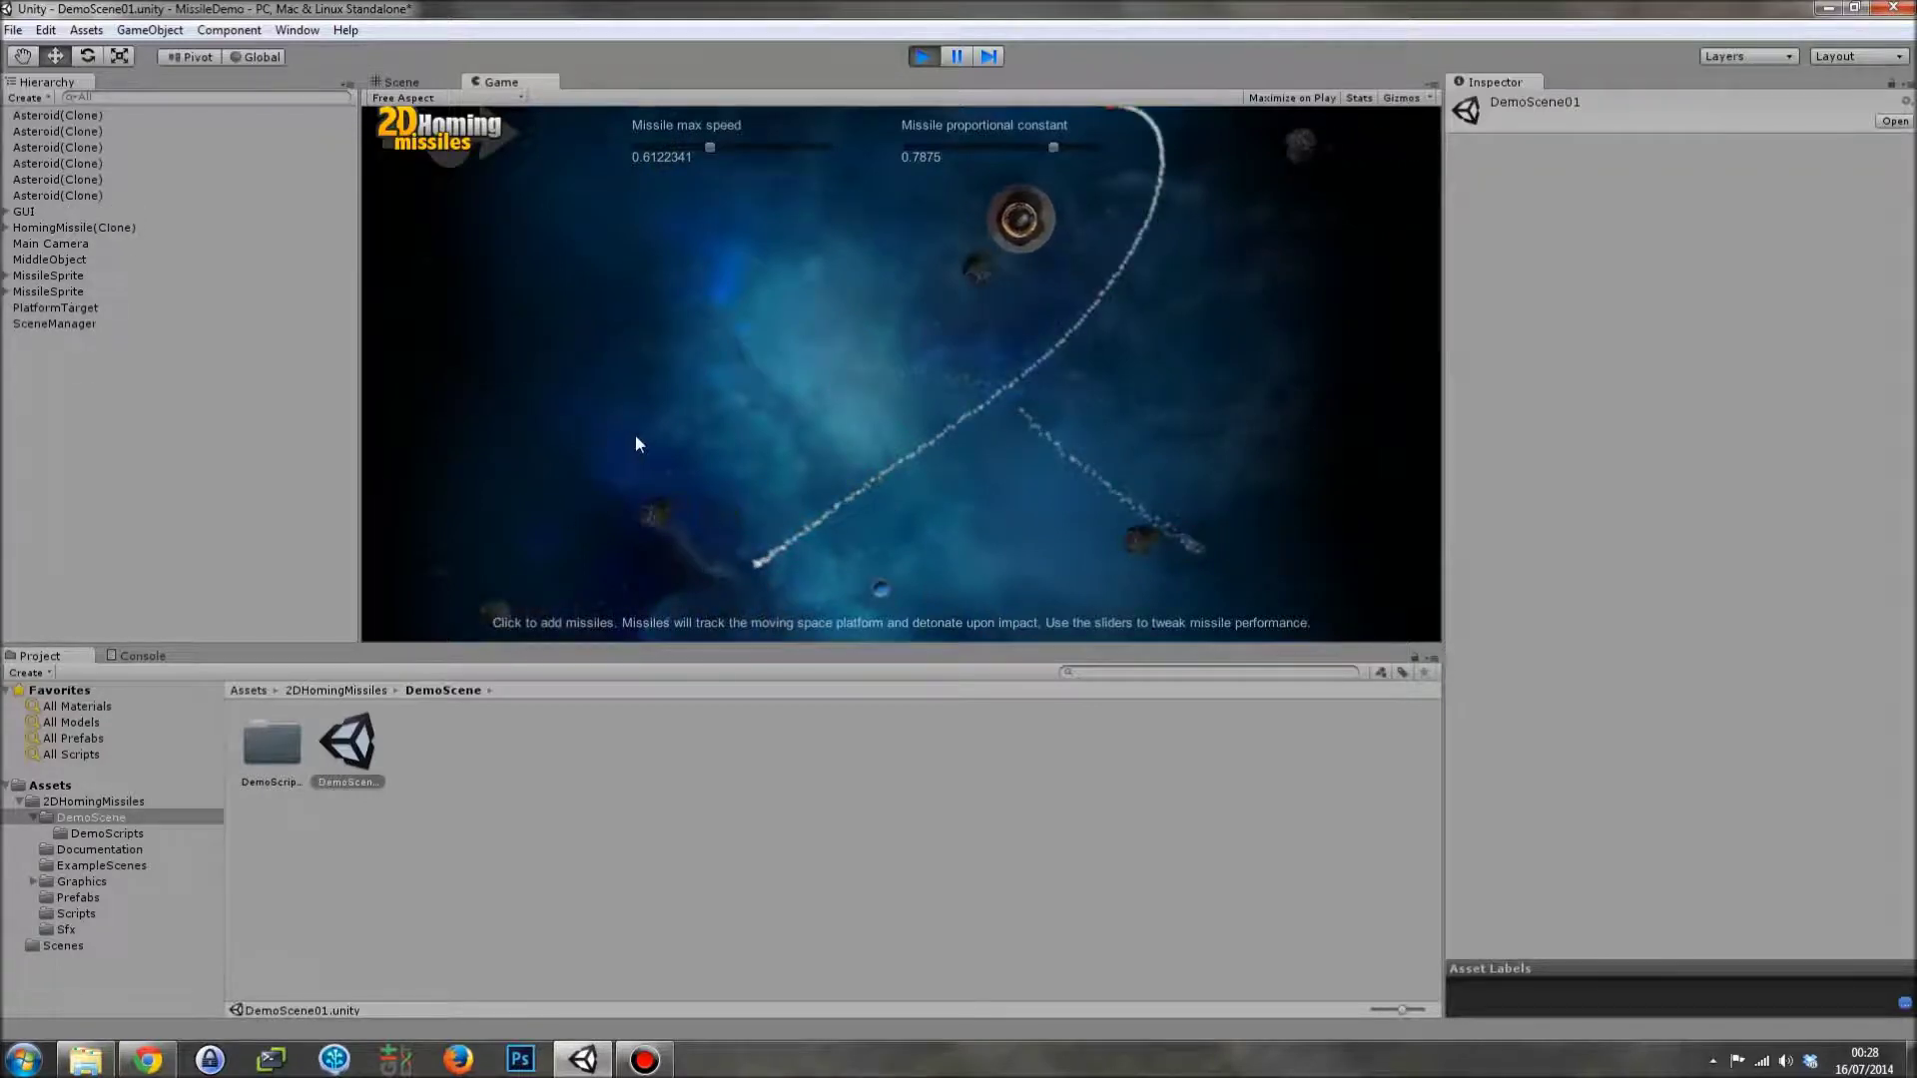
{"action": "left_click", "coordinate": [668, 448]}
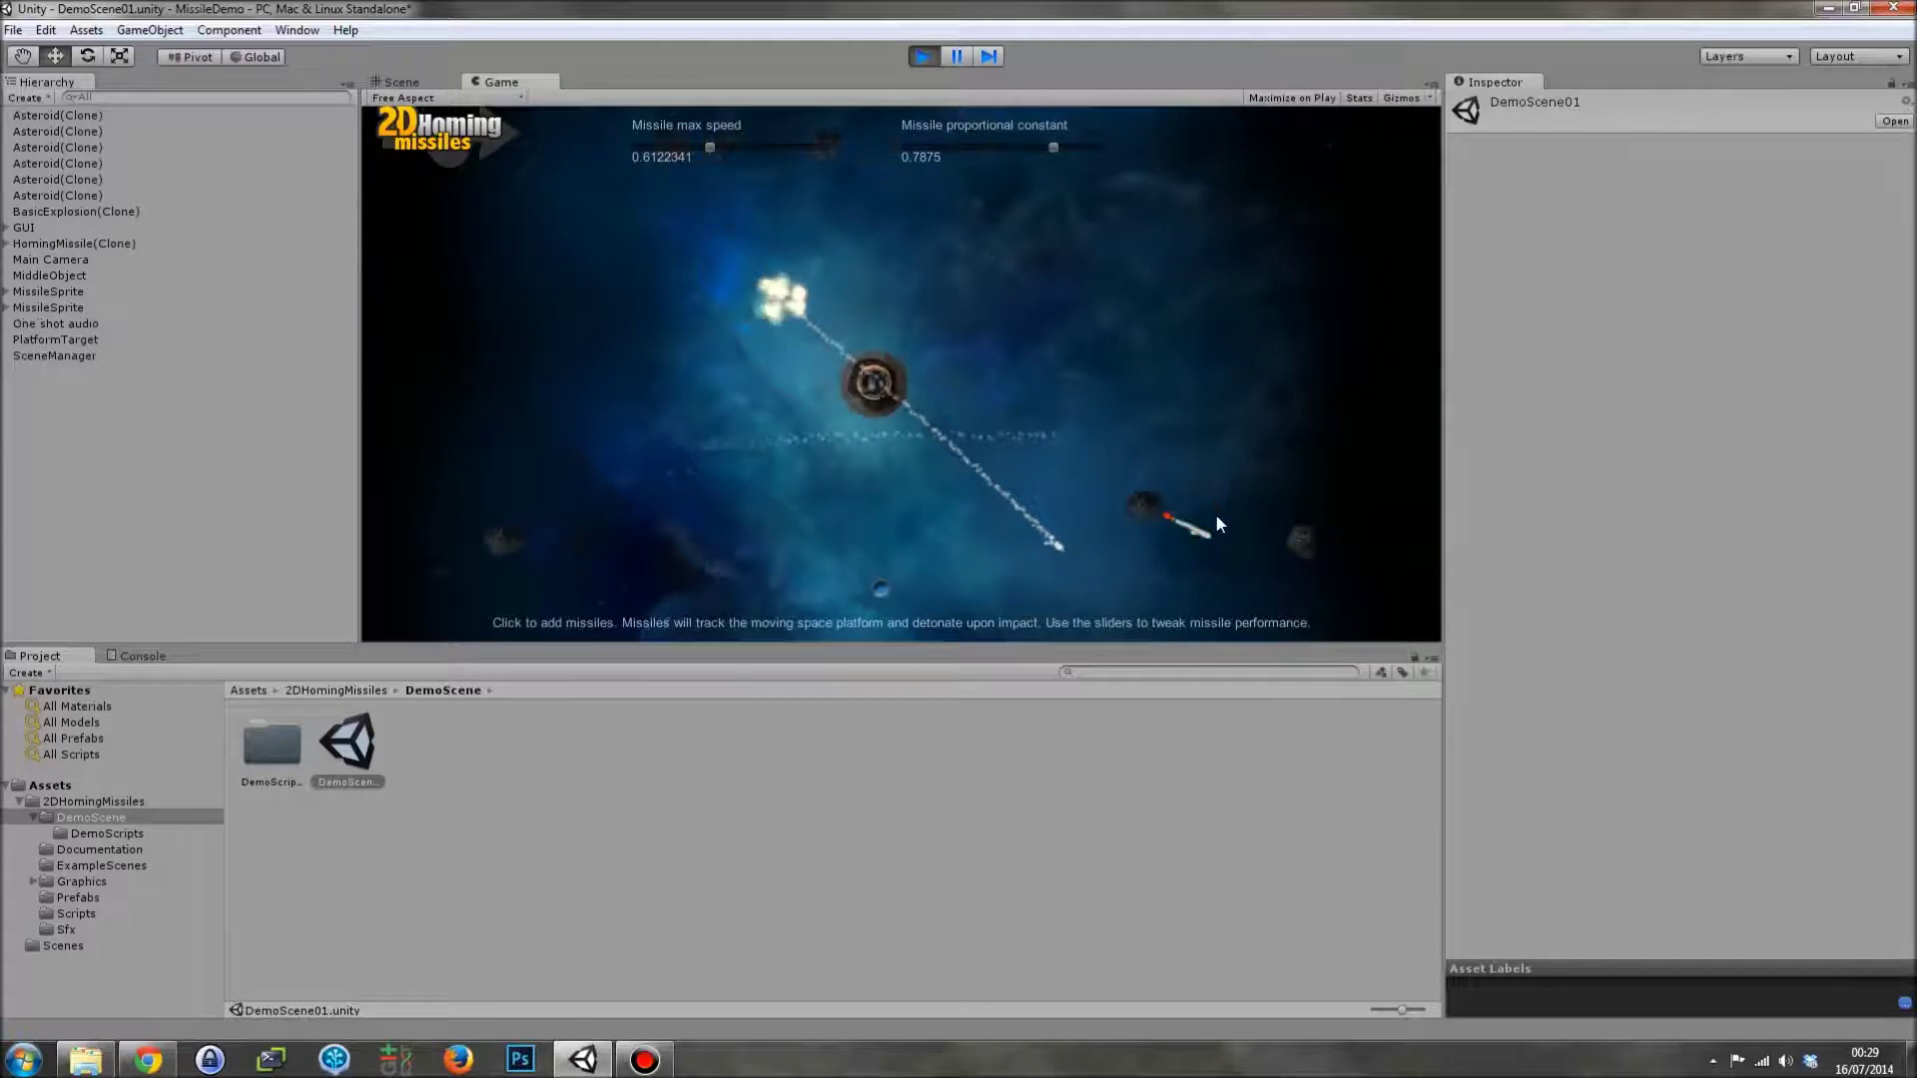
{"action": "left_click", "coordinate": [1262, 448]}
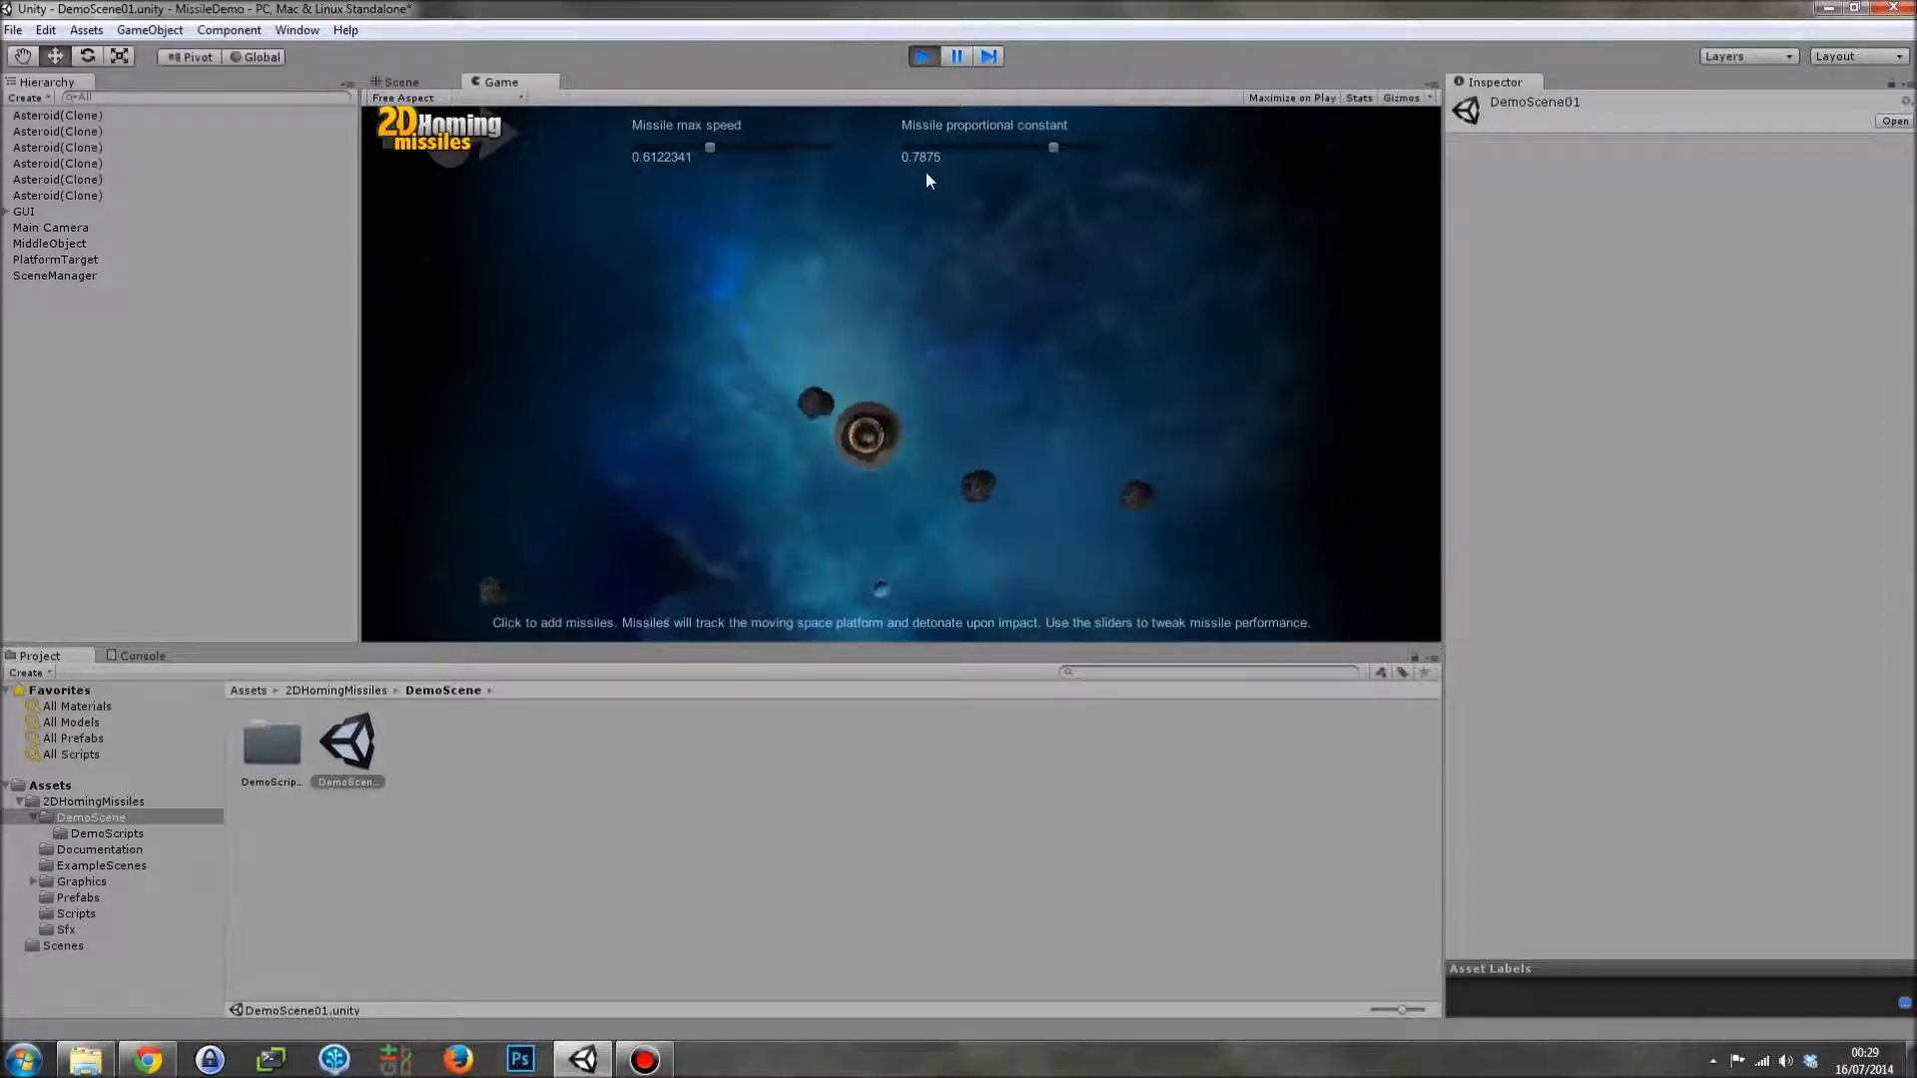
{"action": "left_click", "coordinate": [919, 62]}
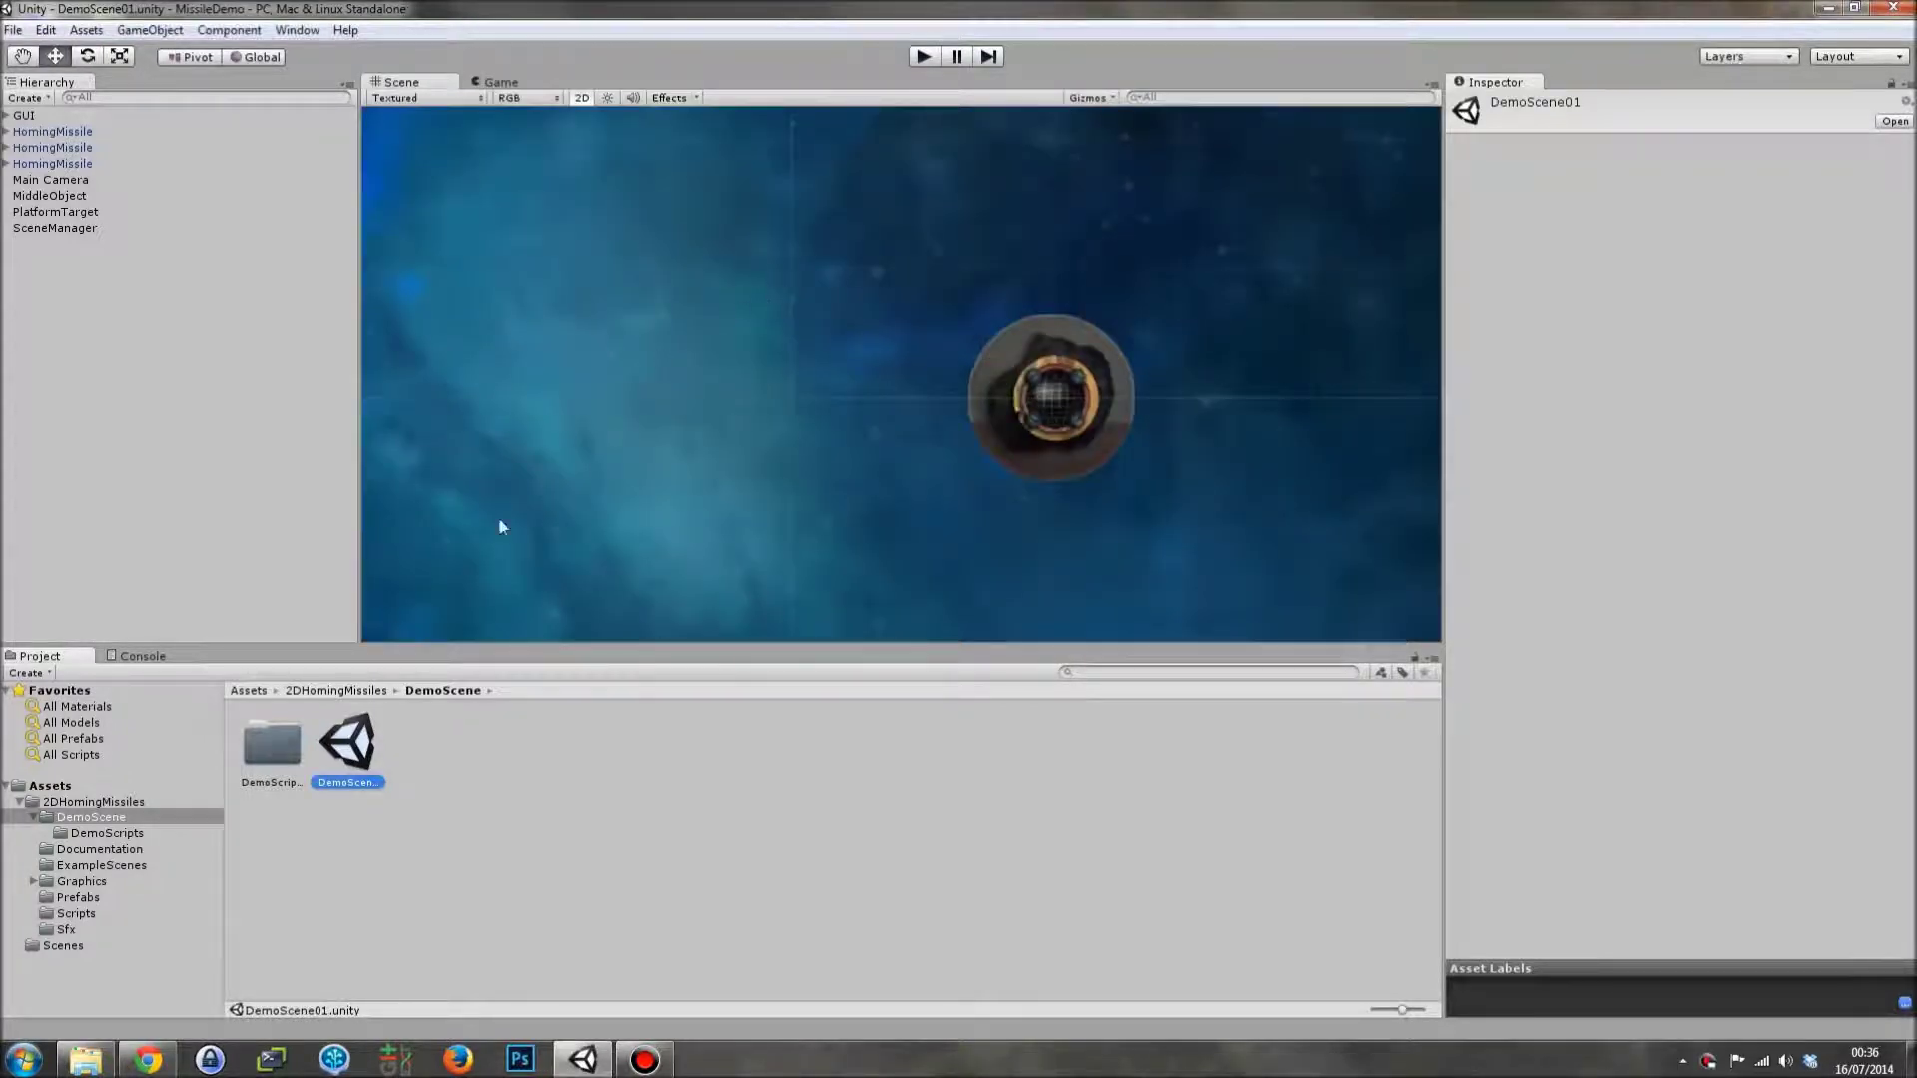
Open the saved example-scene and create an empty game object named Target
{"action": "left_click", "coordinate": [66, 944]}
{"action": "double_click", "coordinate": [285, 737]}
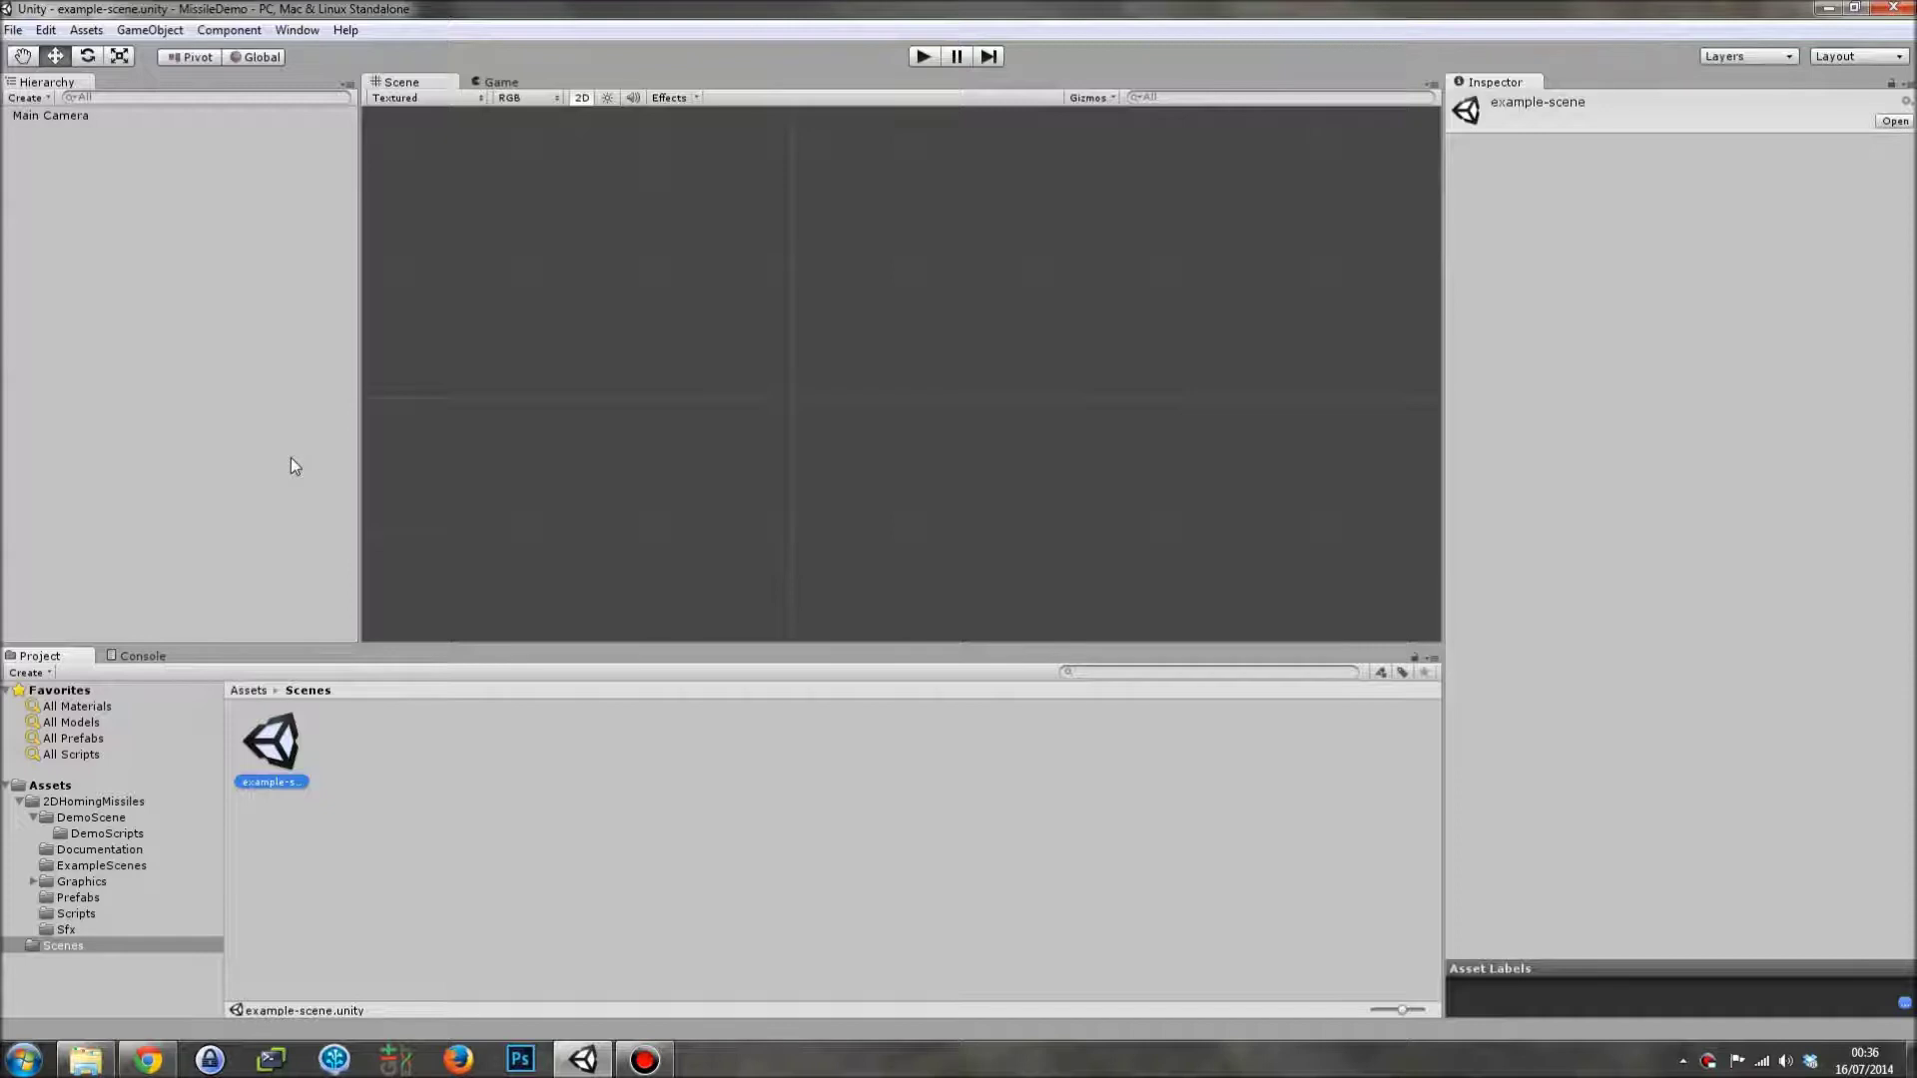
{"action": "left_click", "coordinate": [150, 30]}
{"action": "left_click", "coordinate": [175, 55]}
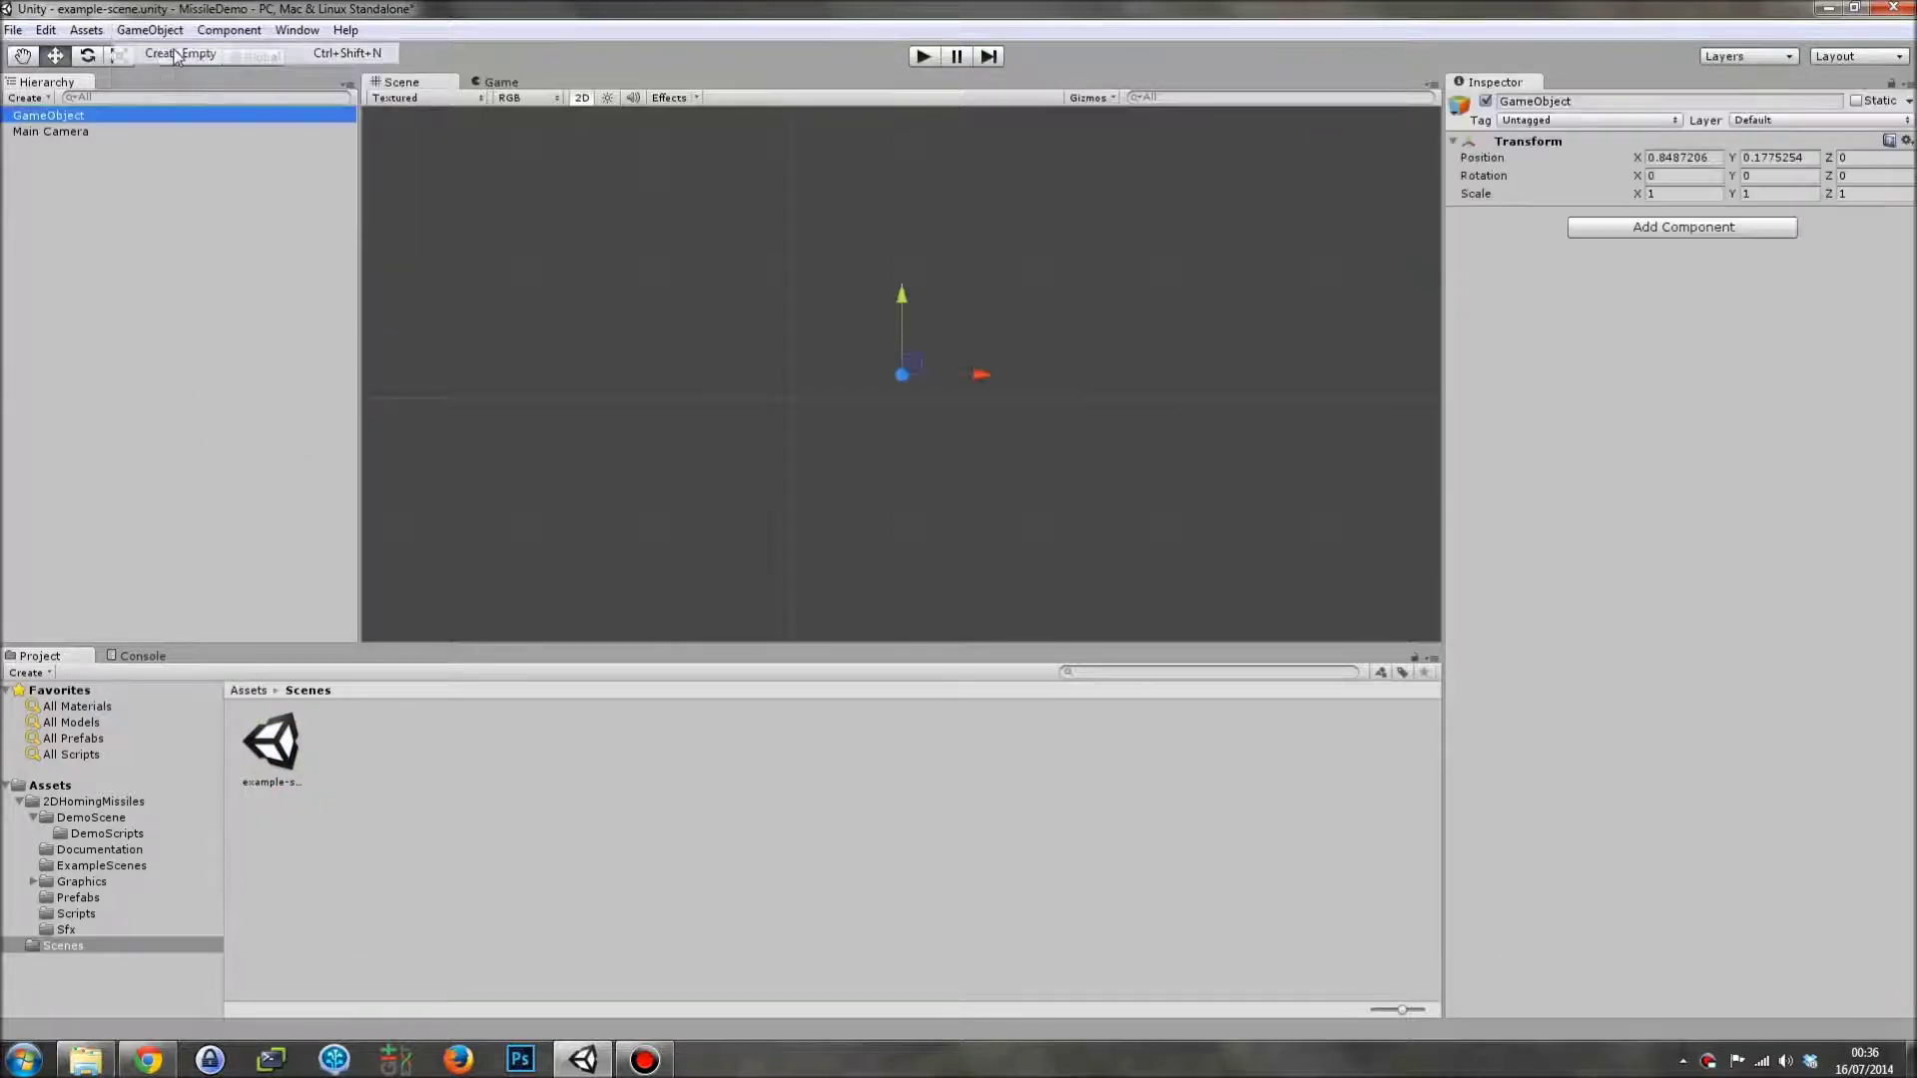
{"action": "left_click", "coordinate": [112, 116]}
{"action": "type", "text": "Ta"}
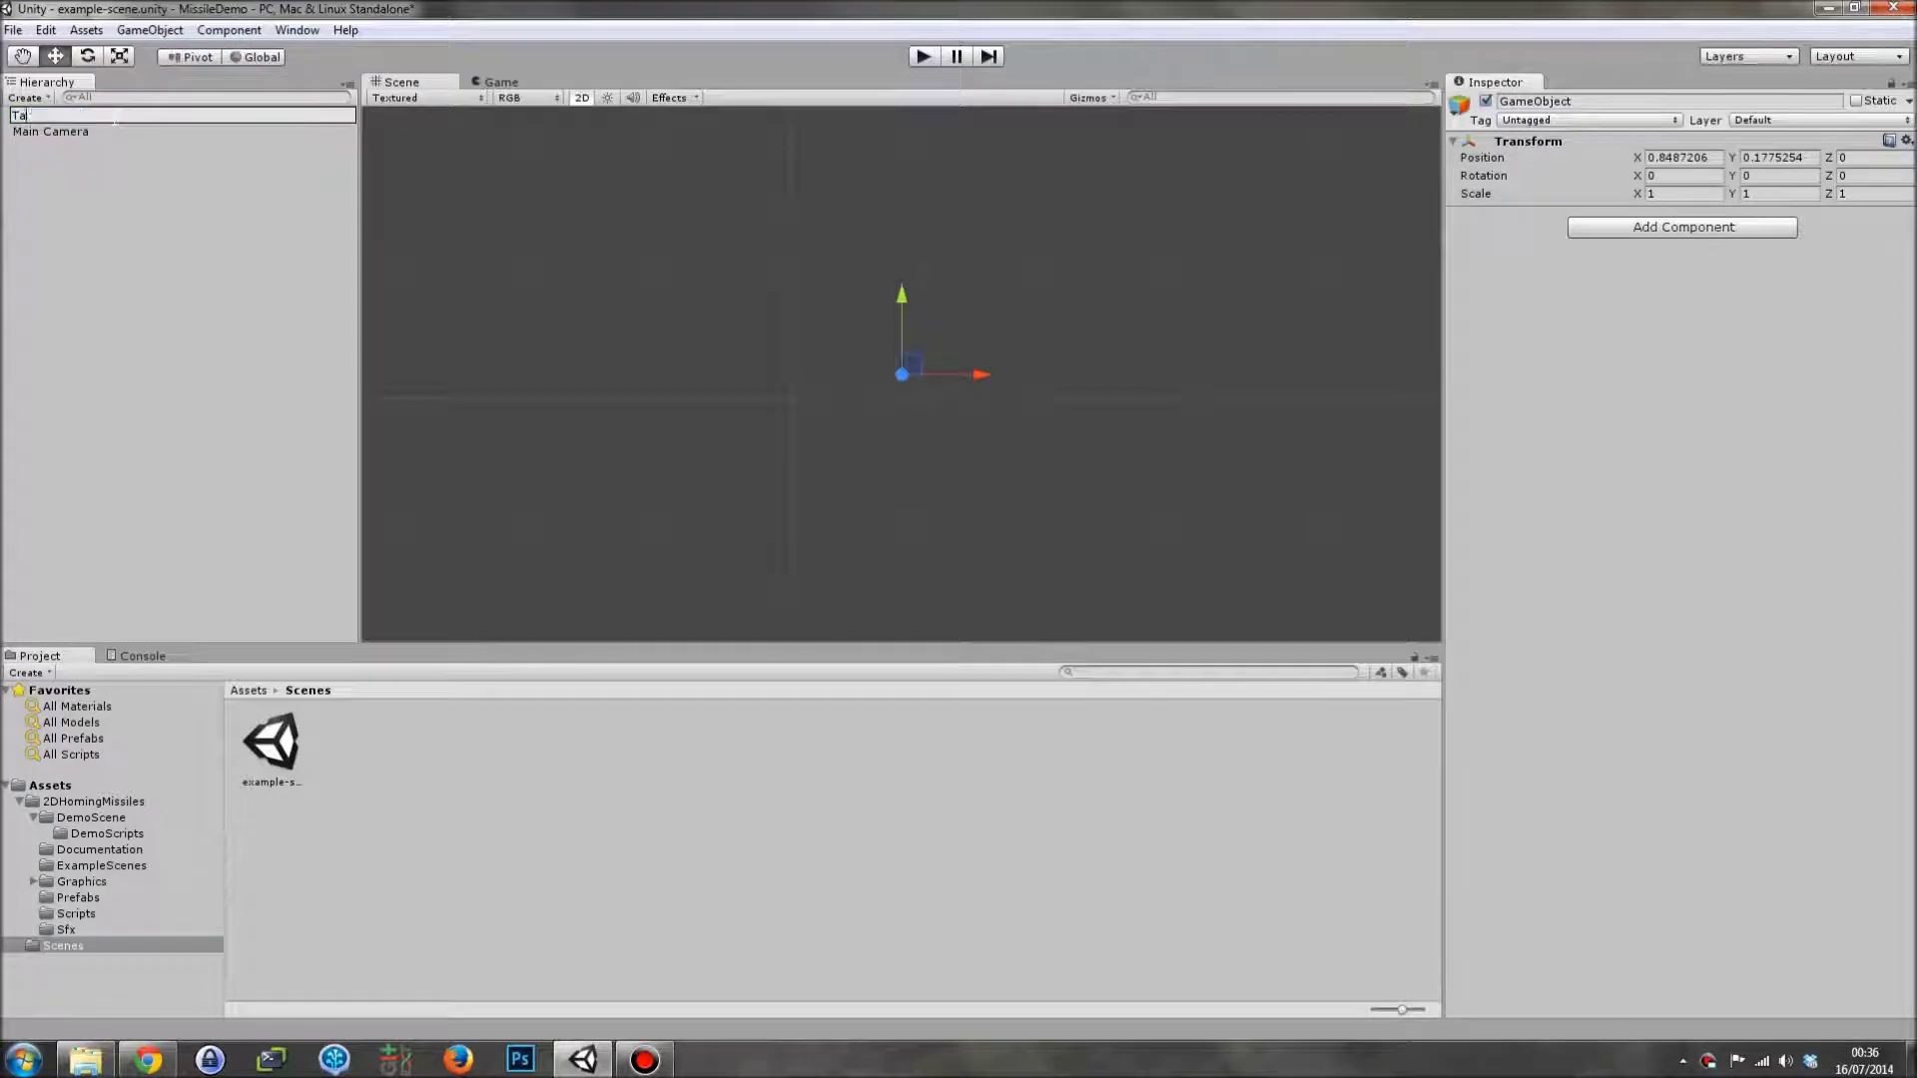
{"action": "type", "text": "rget"}
{"action": "key", "text": "Return"}
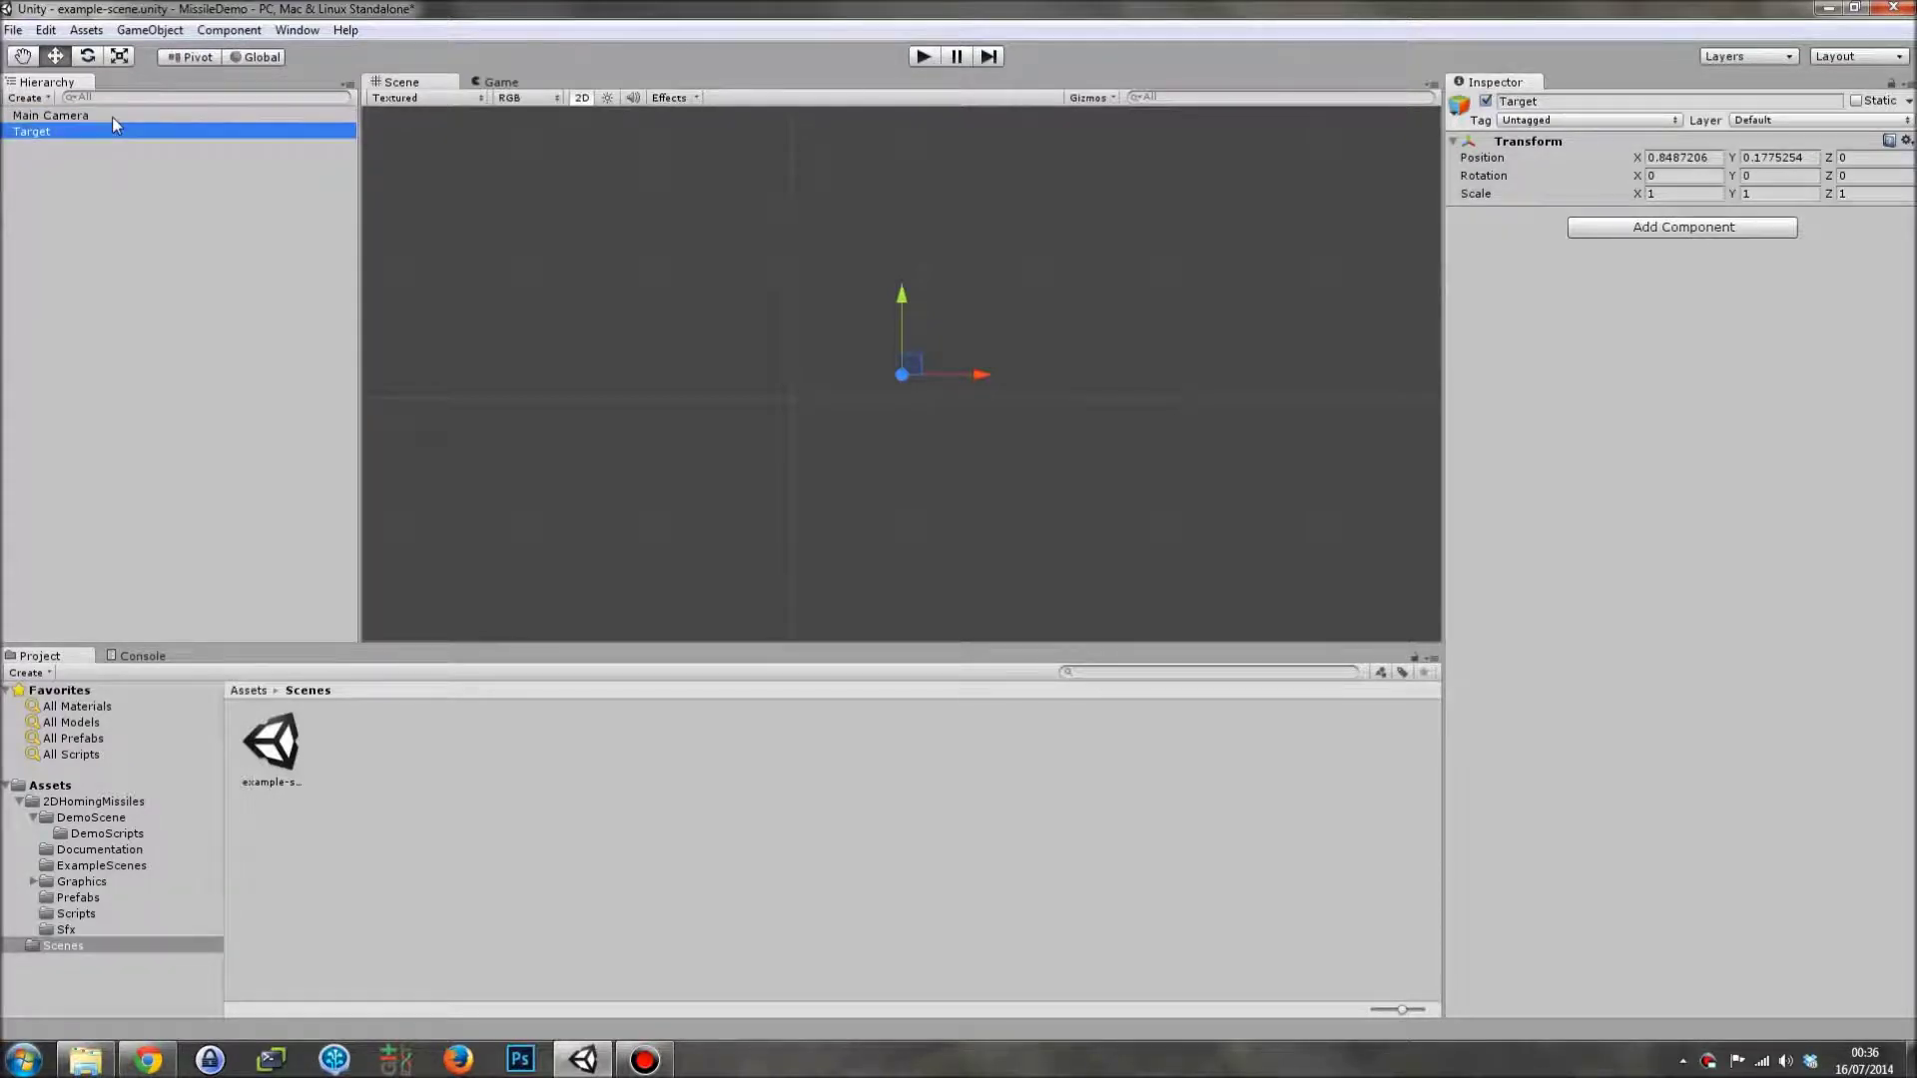
Give Target a Sprite Renderer using the spaceplatform6 sprite
{"action": "left_click", "coordinate": [1640, 228]}
{"action": "type", "text": "sprite"}
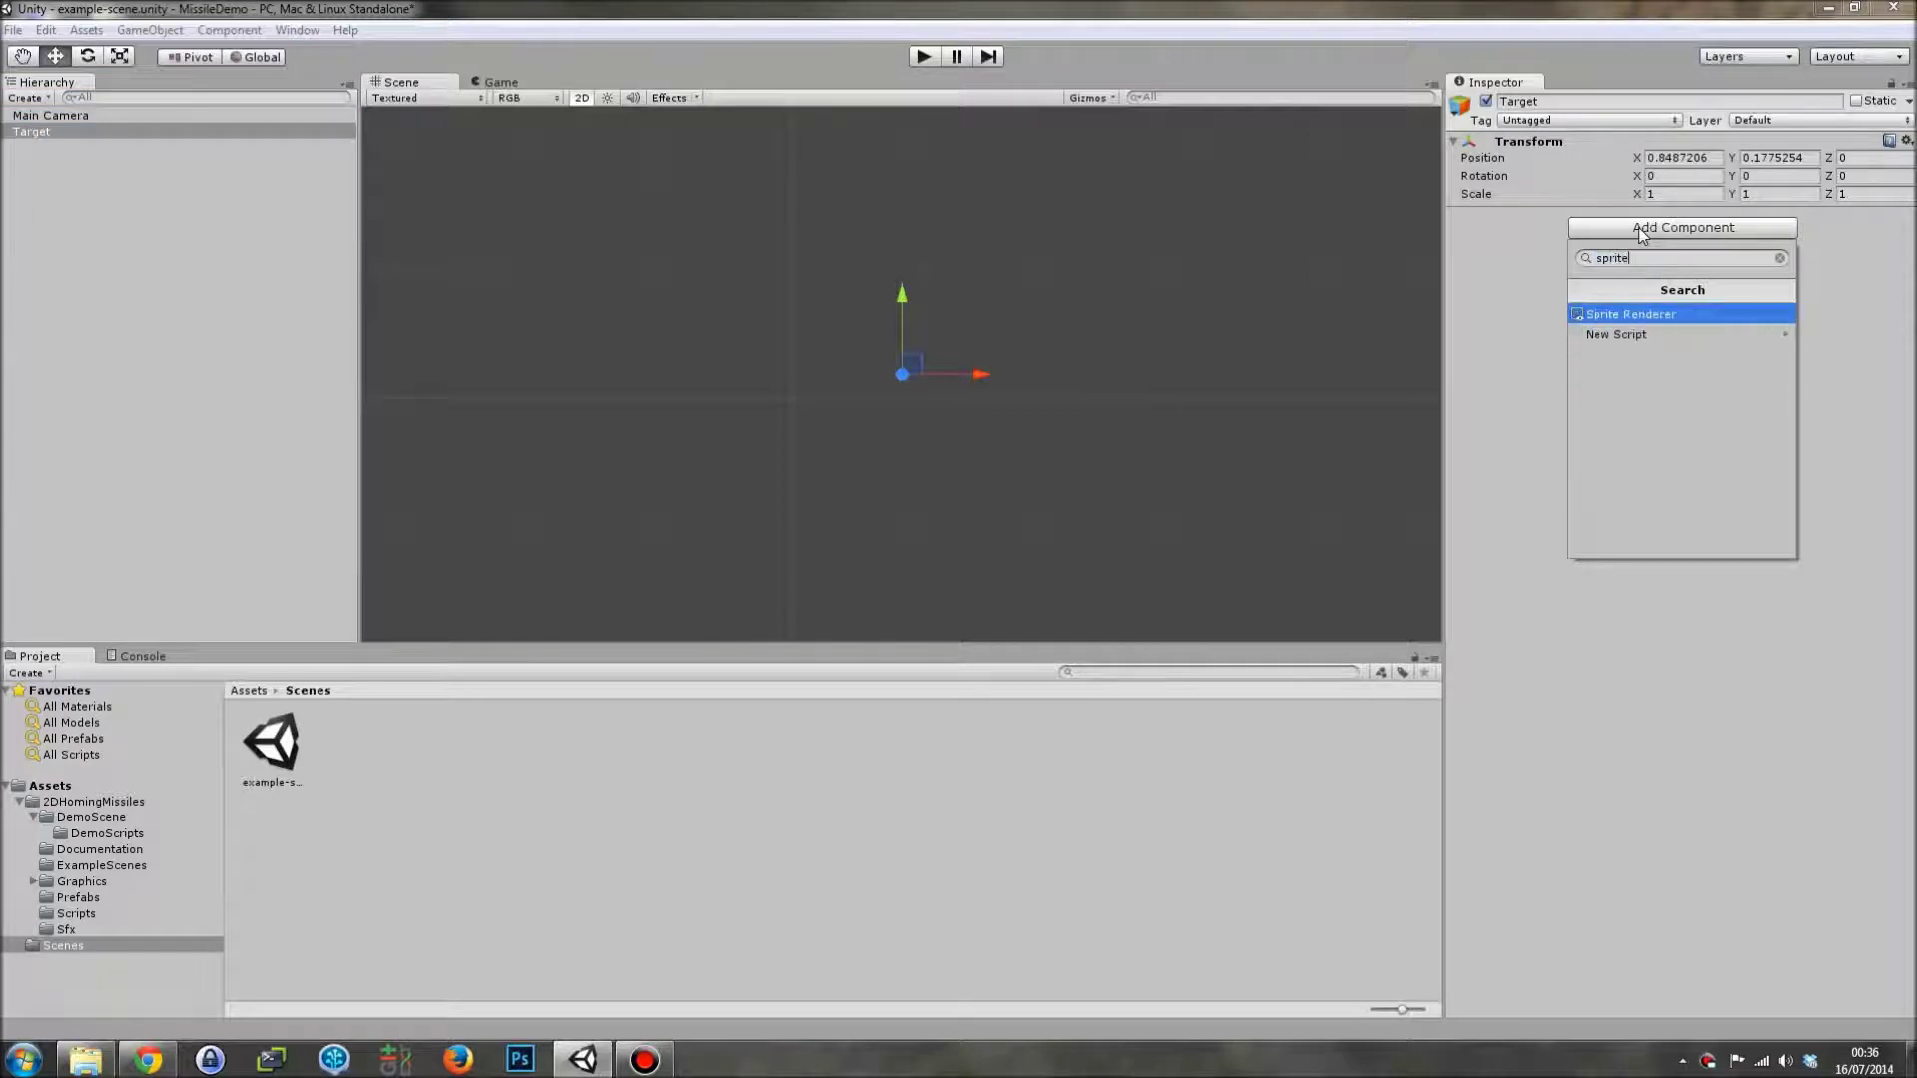
{"action": "left_click", "coordinate": [1594, 317]}
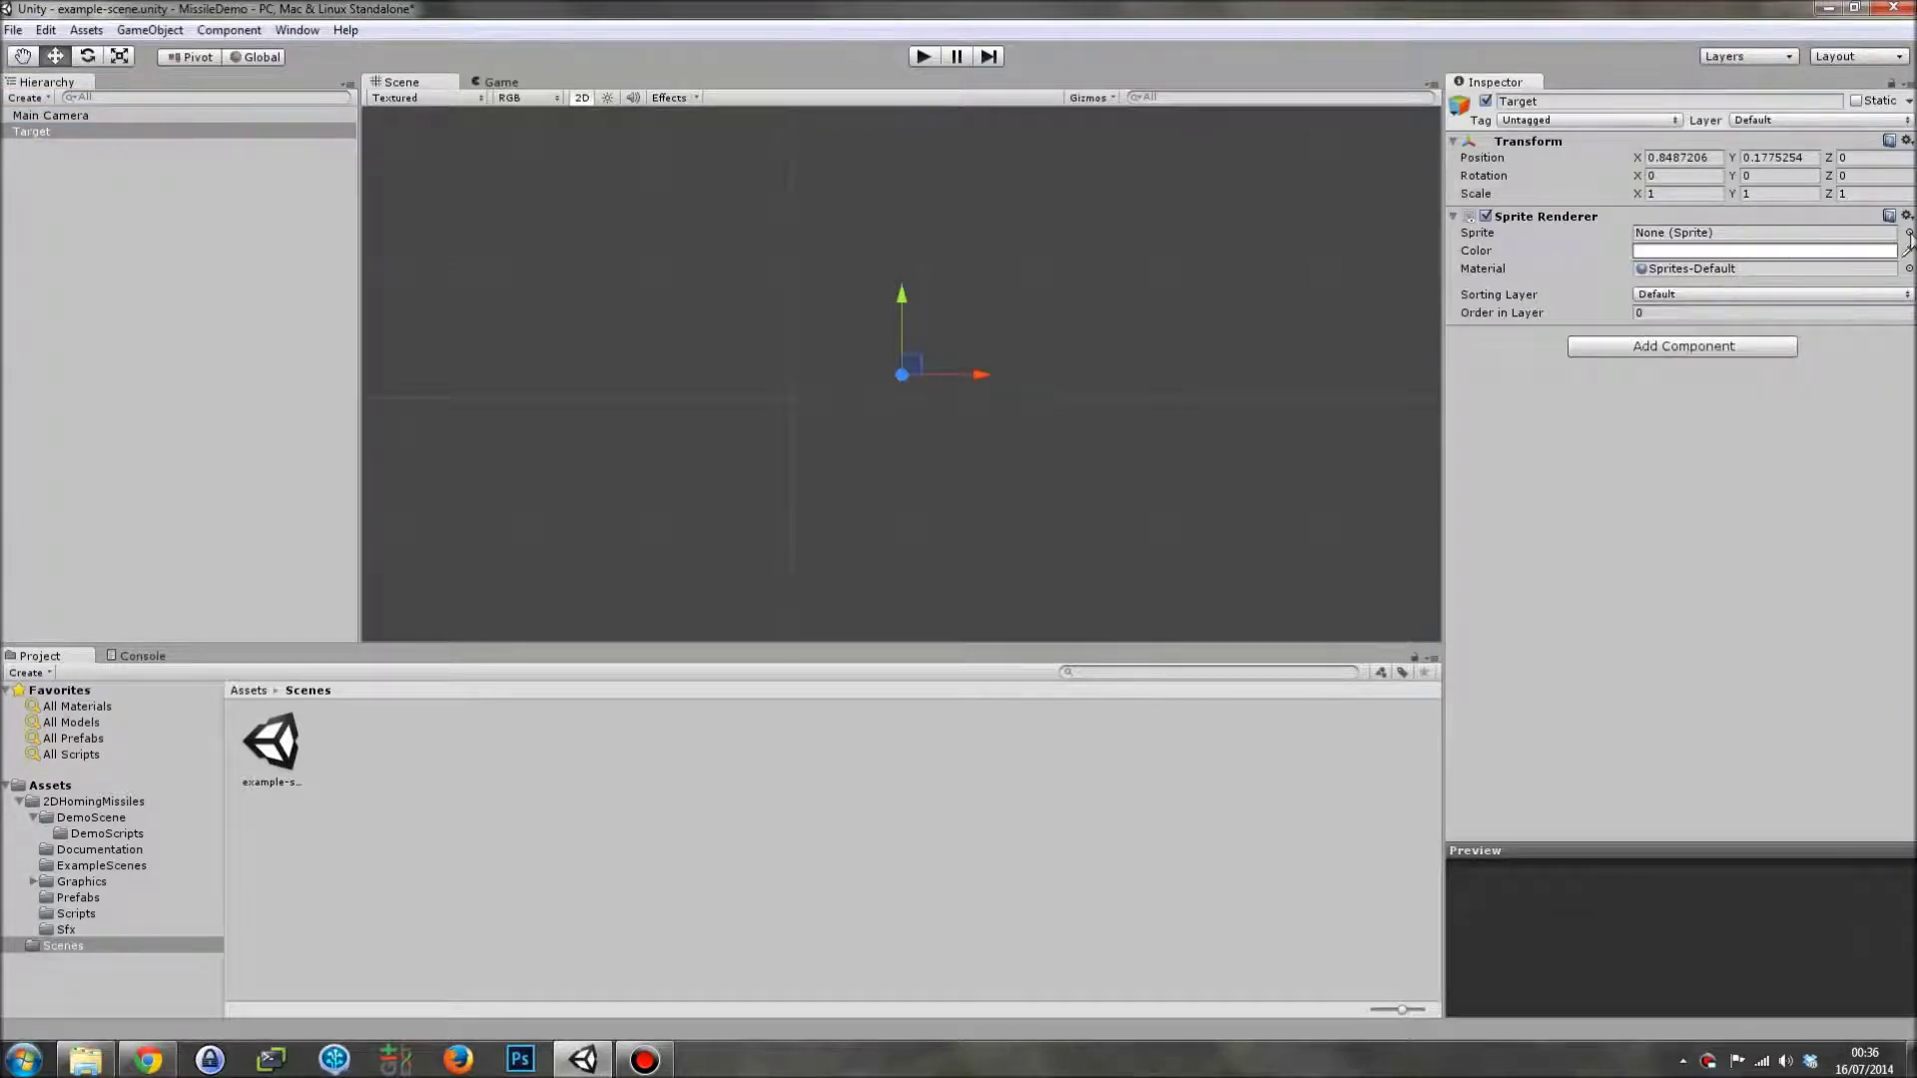
{"action": "left_click", "coordinate": [1909, 233]}
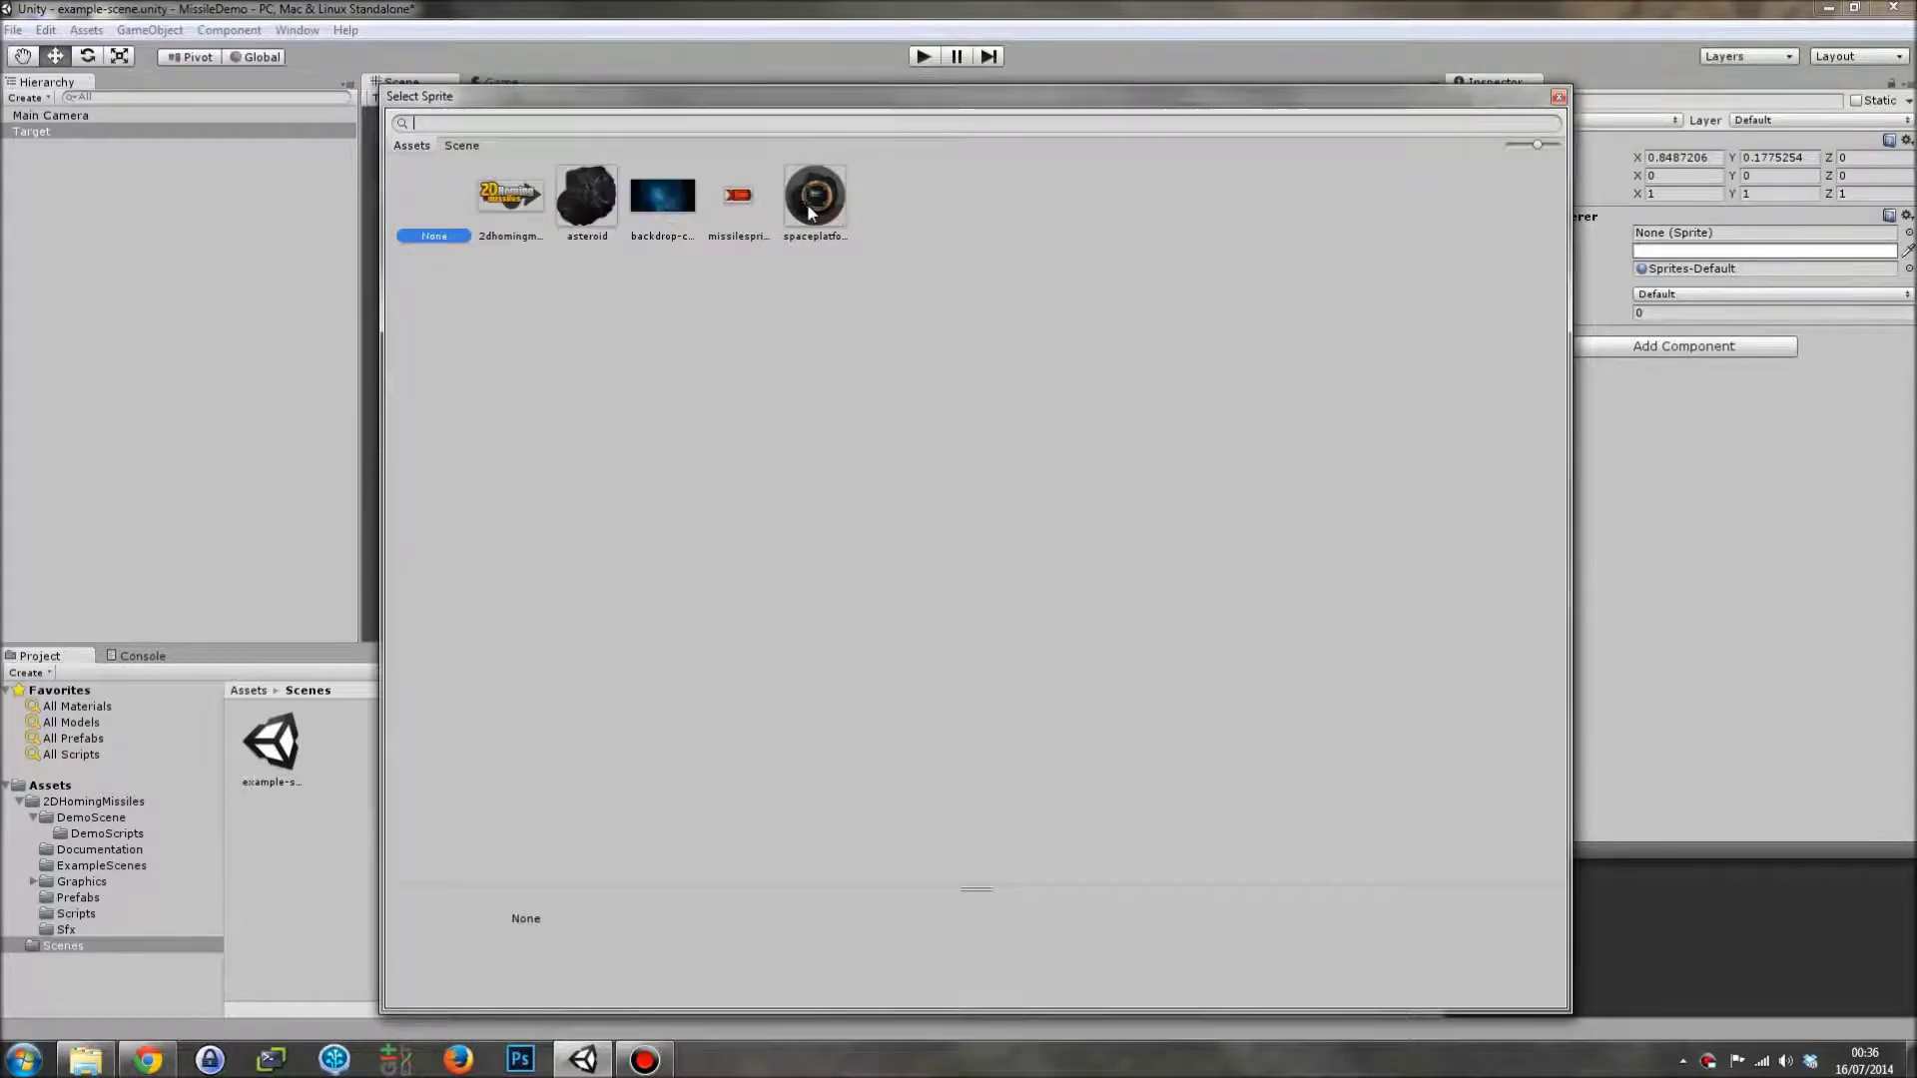
{"action": "left_click", "coordinate": [812, 211]}
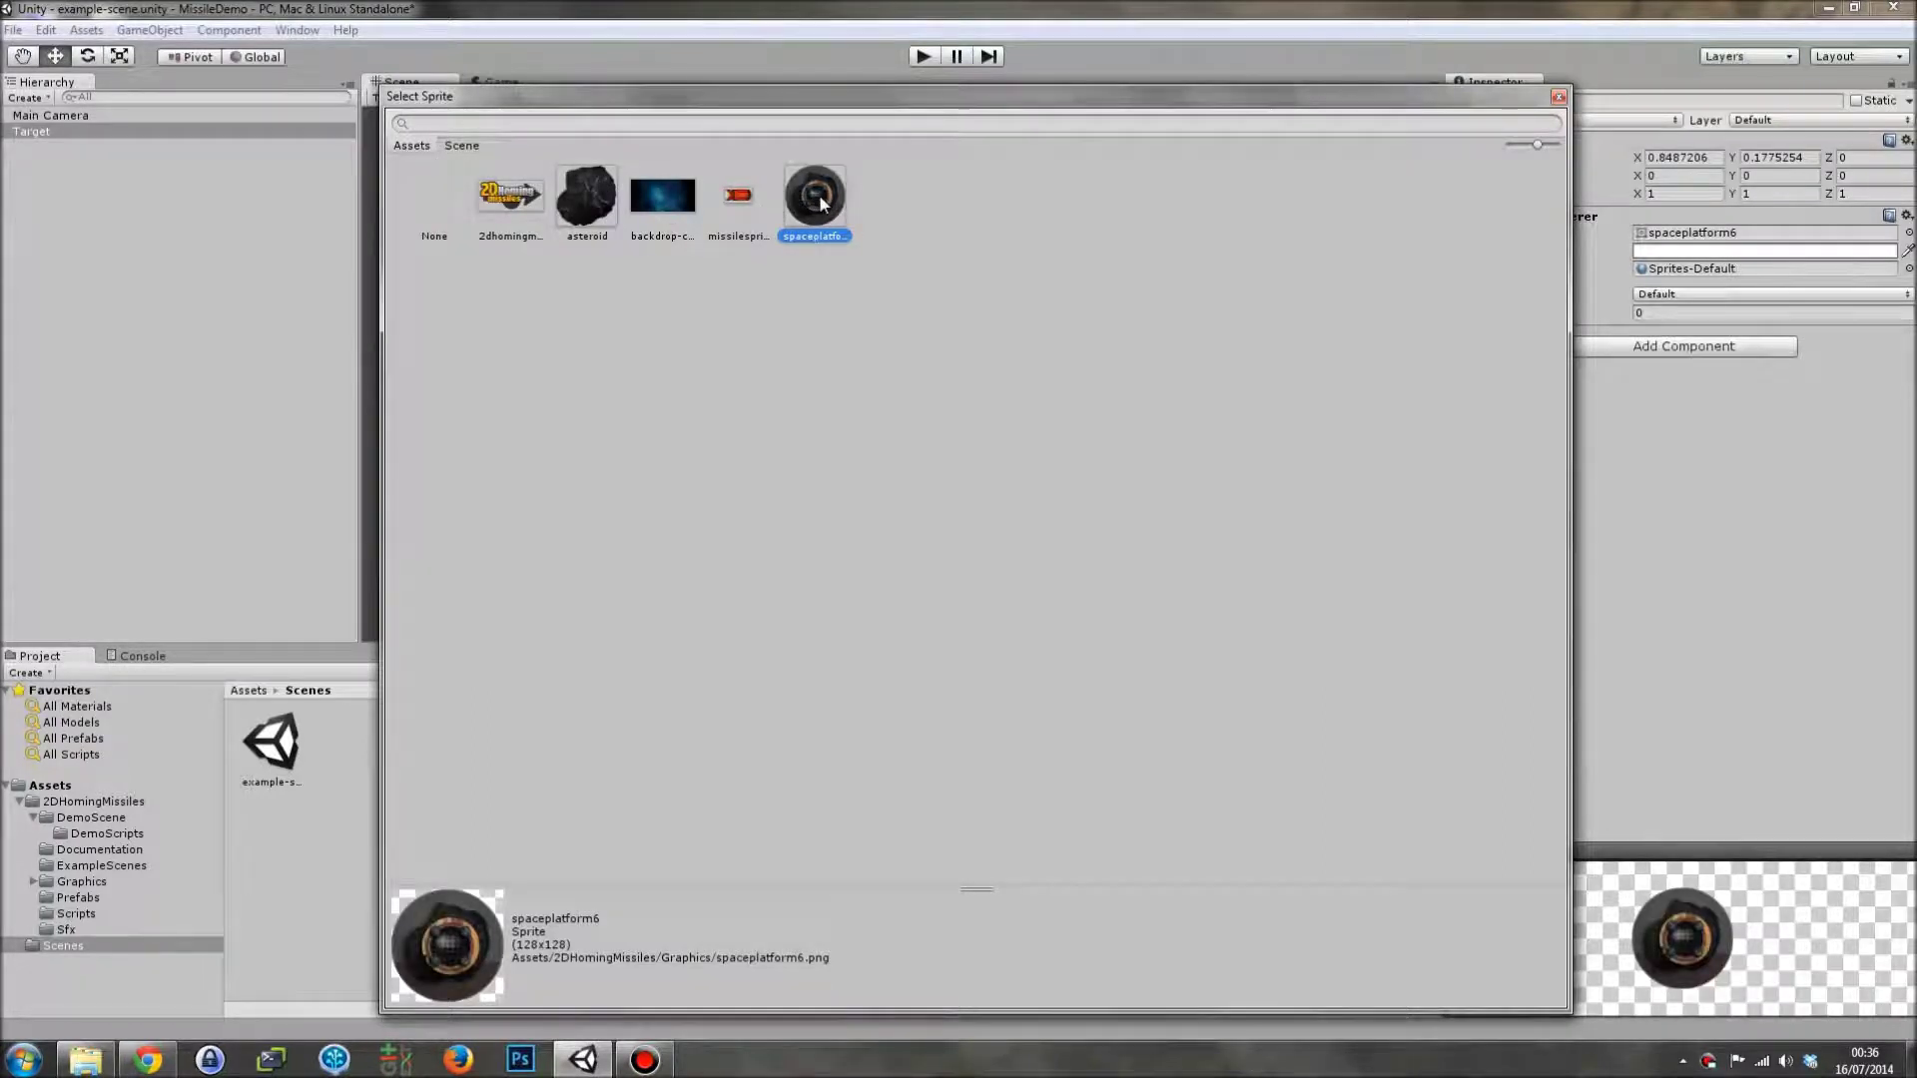
{"action": "double_click", "coordinate": [821, 203]}
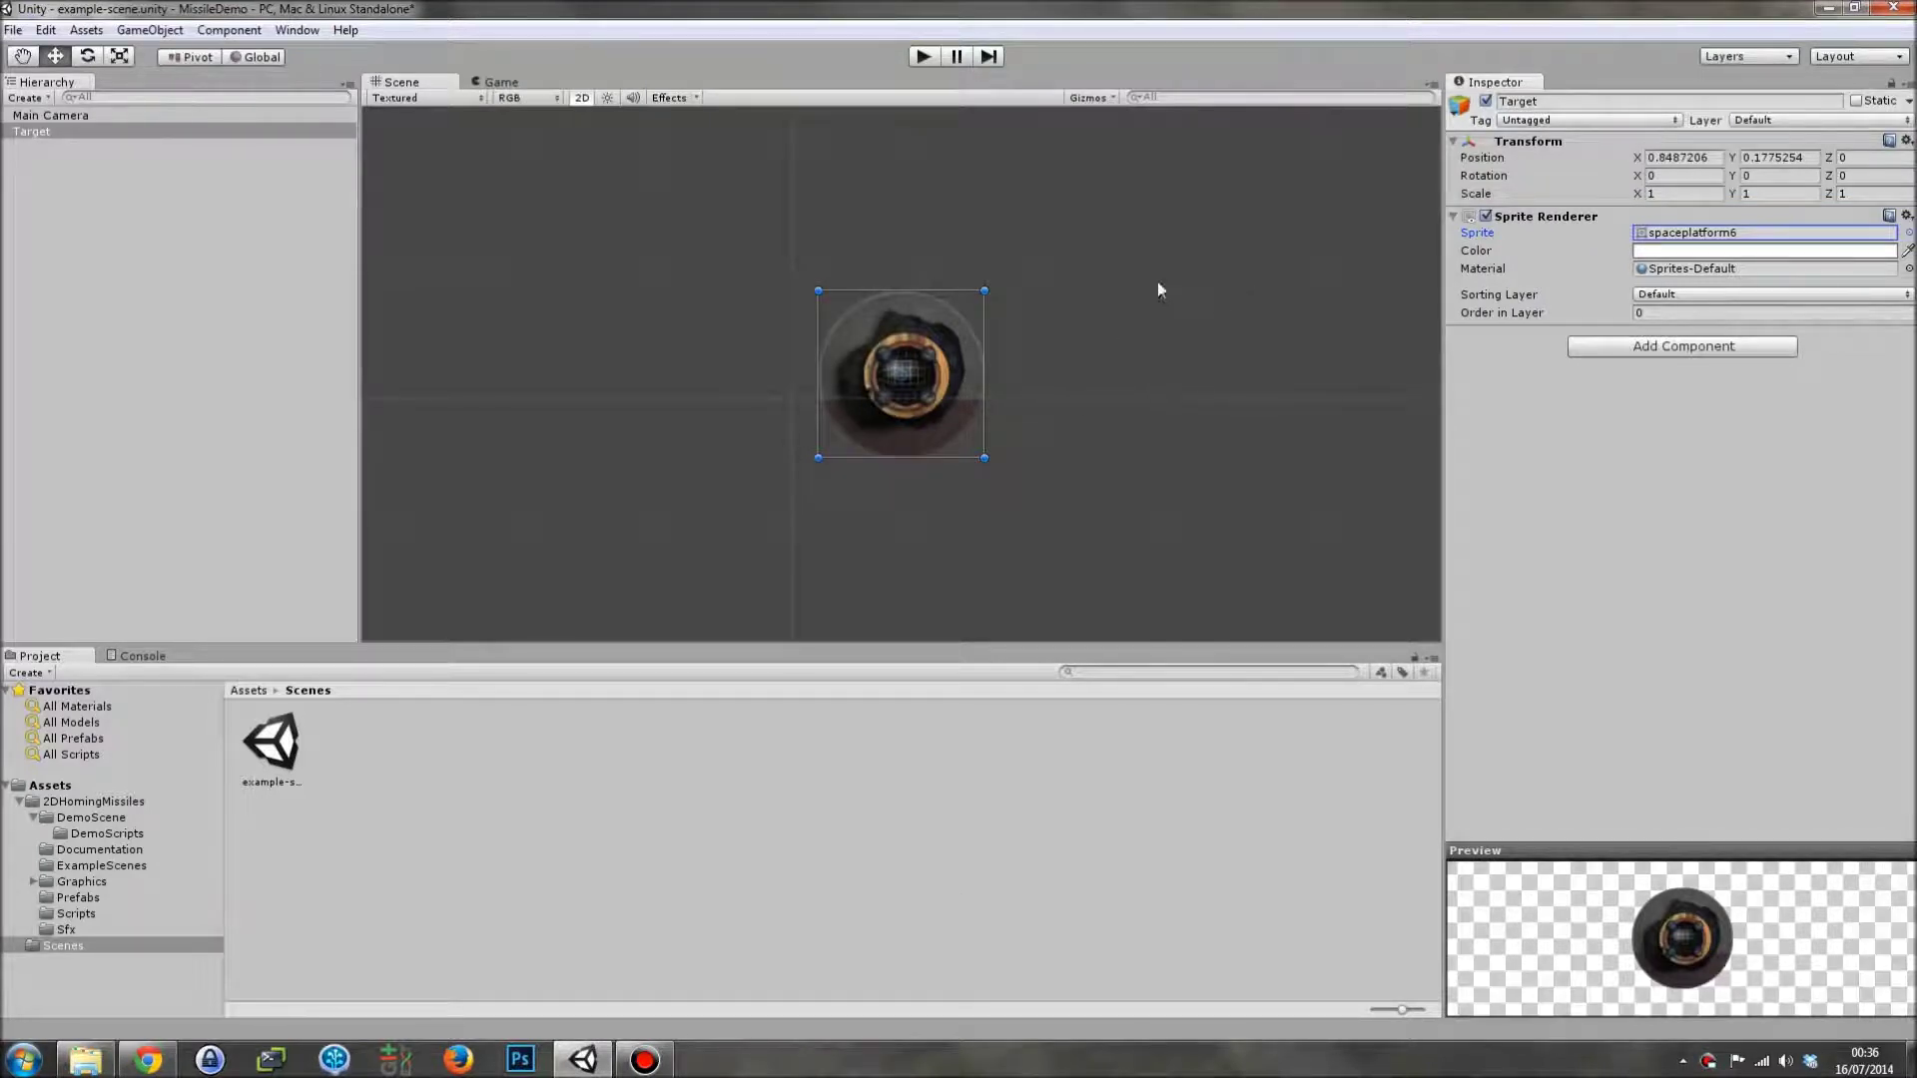
Add a Rigidbody 2D and a Circle Collider 2D to Target
{"action": "left_click", "coordinate": [1641, 346]}
{"action": "type", "text": "rigi"}
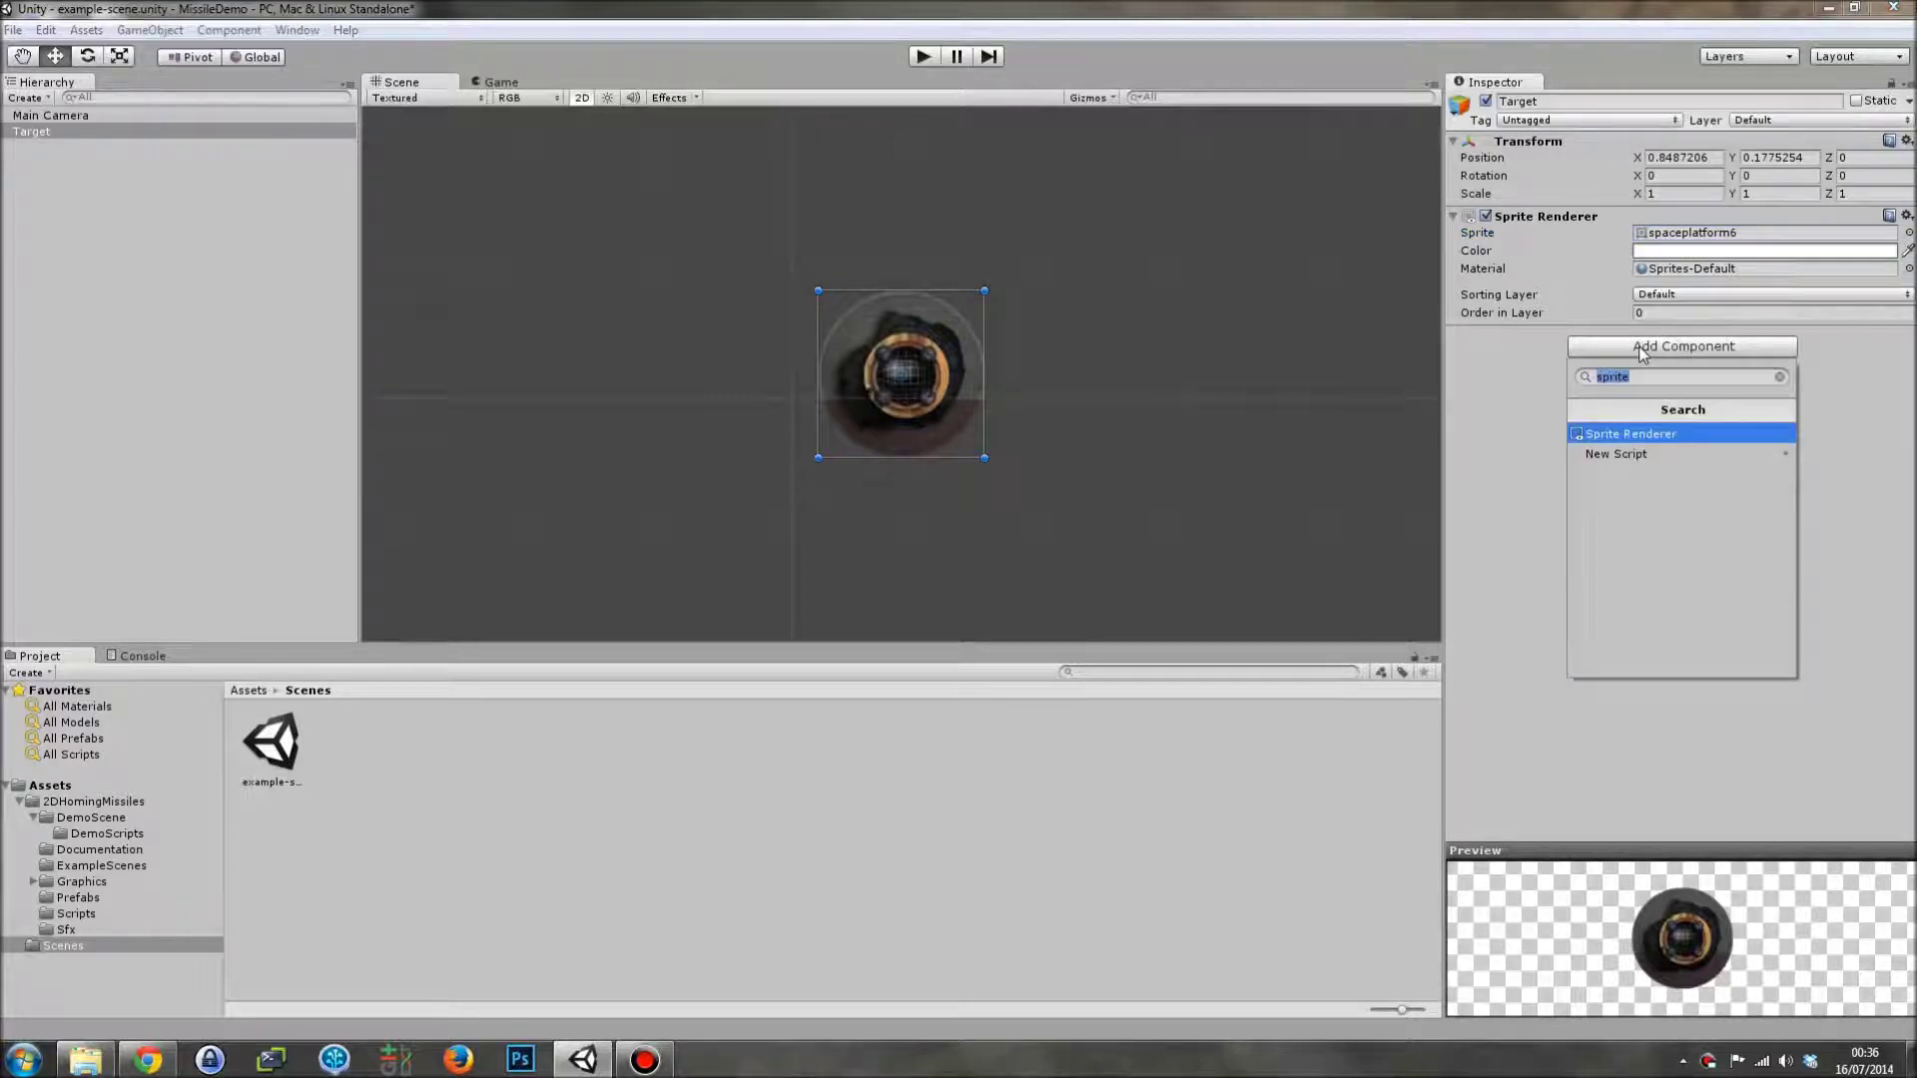
{"action": "left_click", "coordinate": [1682, 455]}
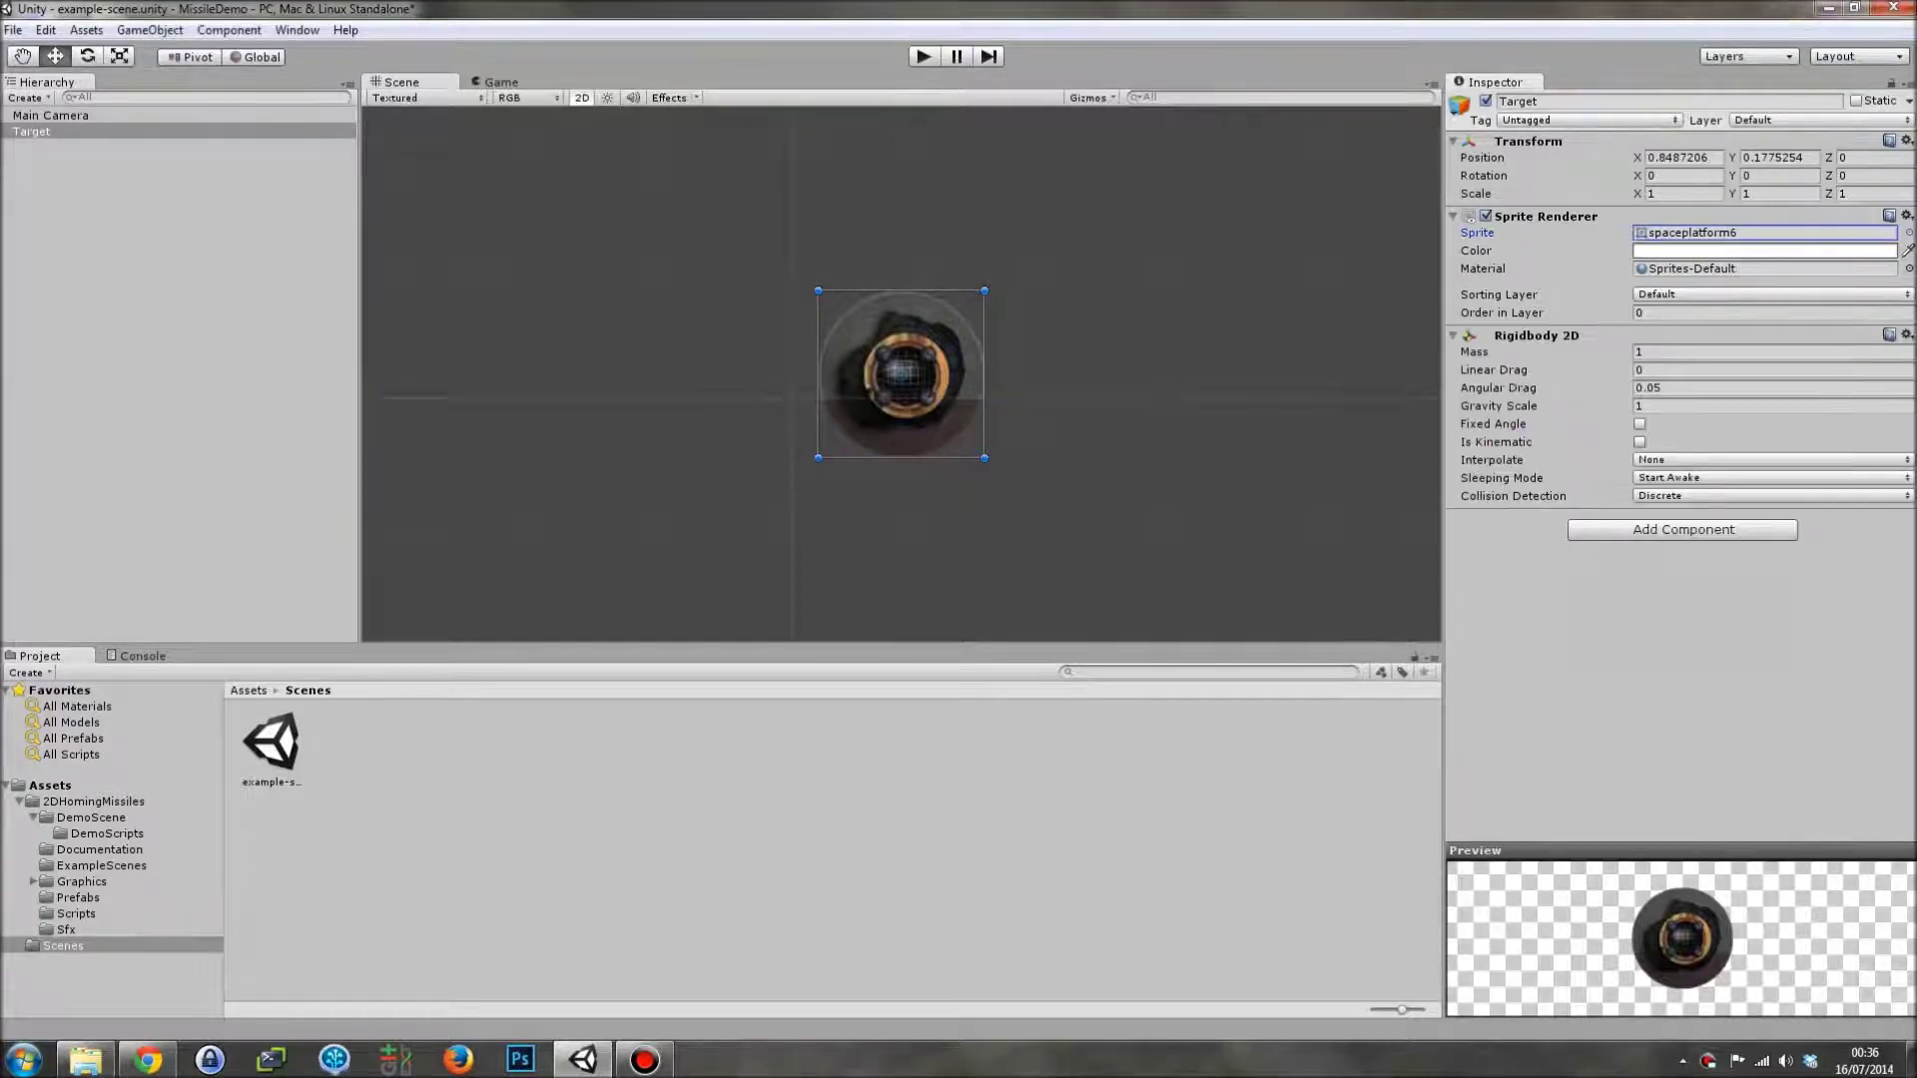
{"action": "left_click", "coordinate": [1652, 529]}
{"action": "type", "text": "cir"}
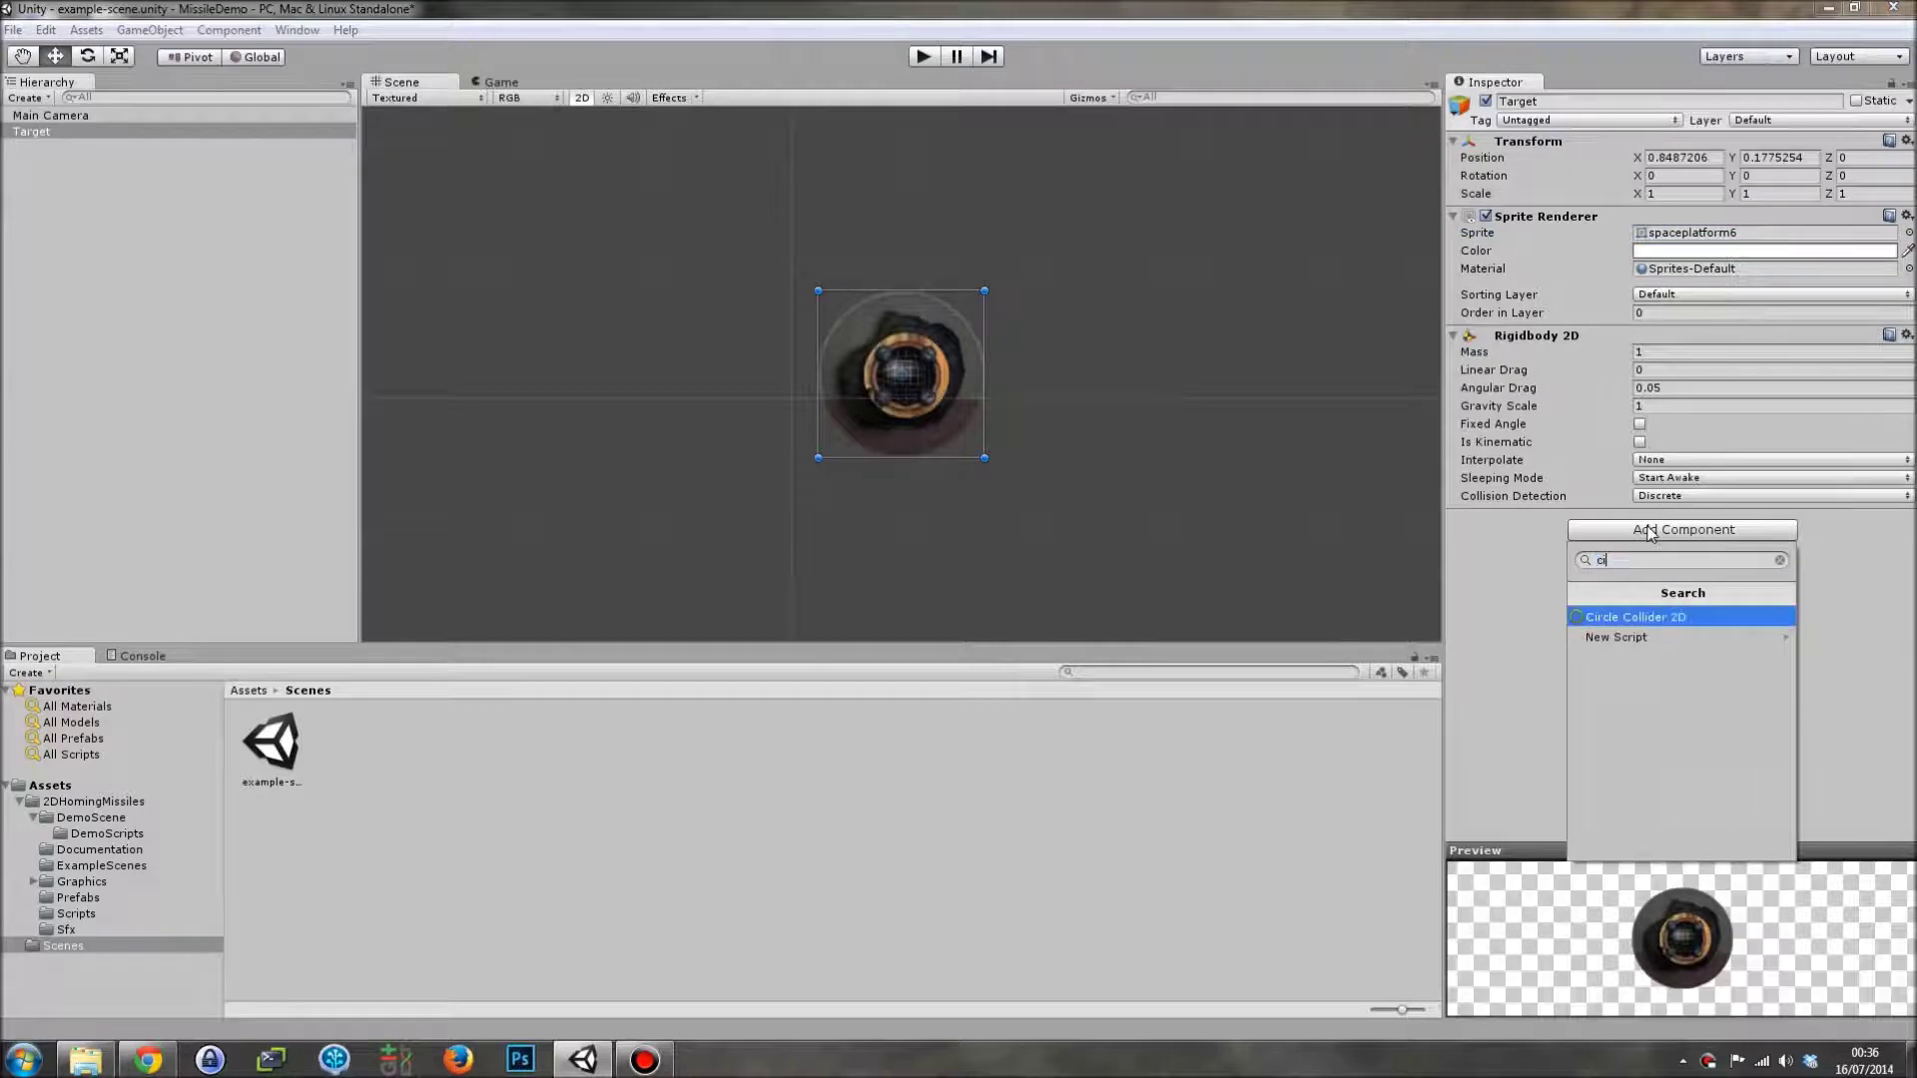
{"action": "left_click", "coordinate": [1619, 619]}
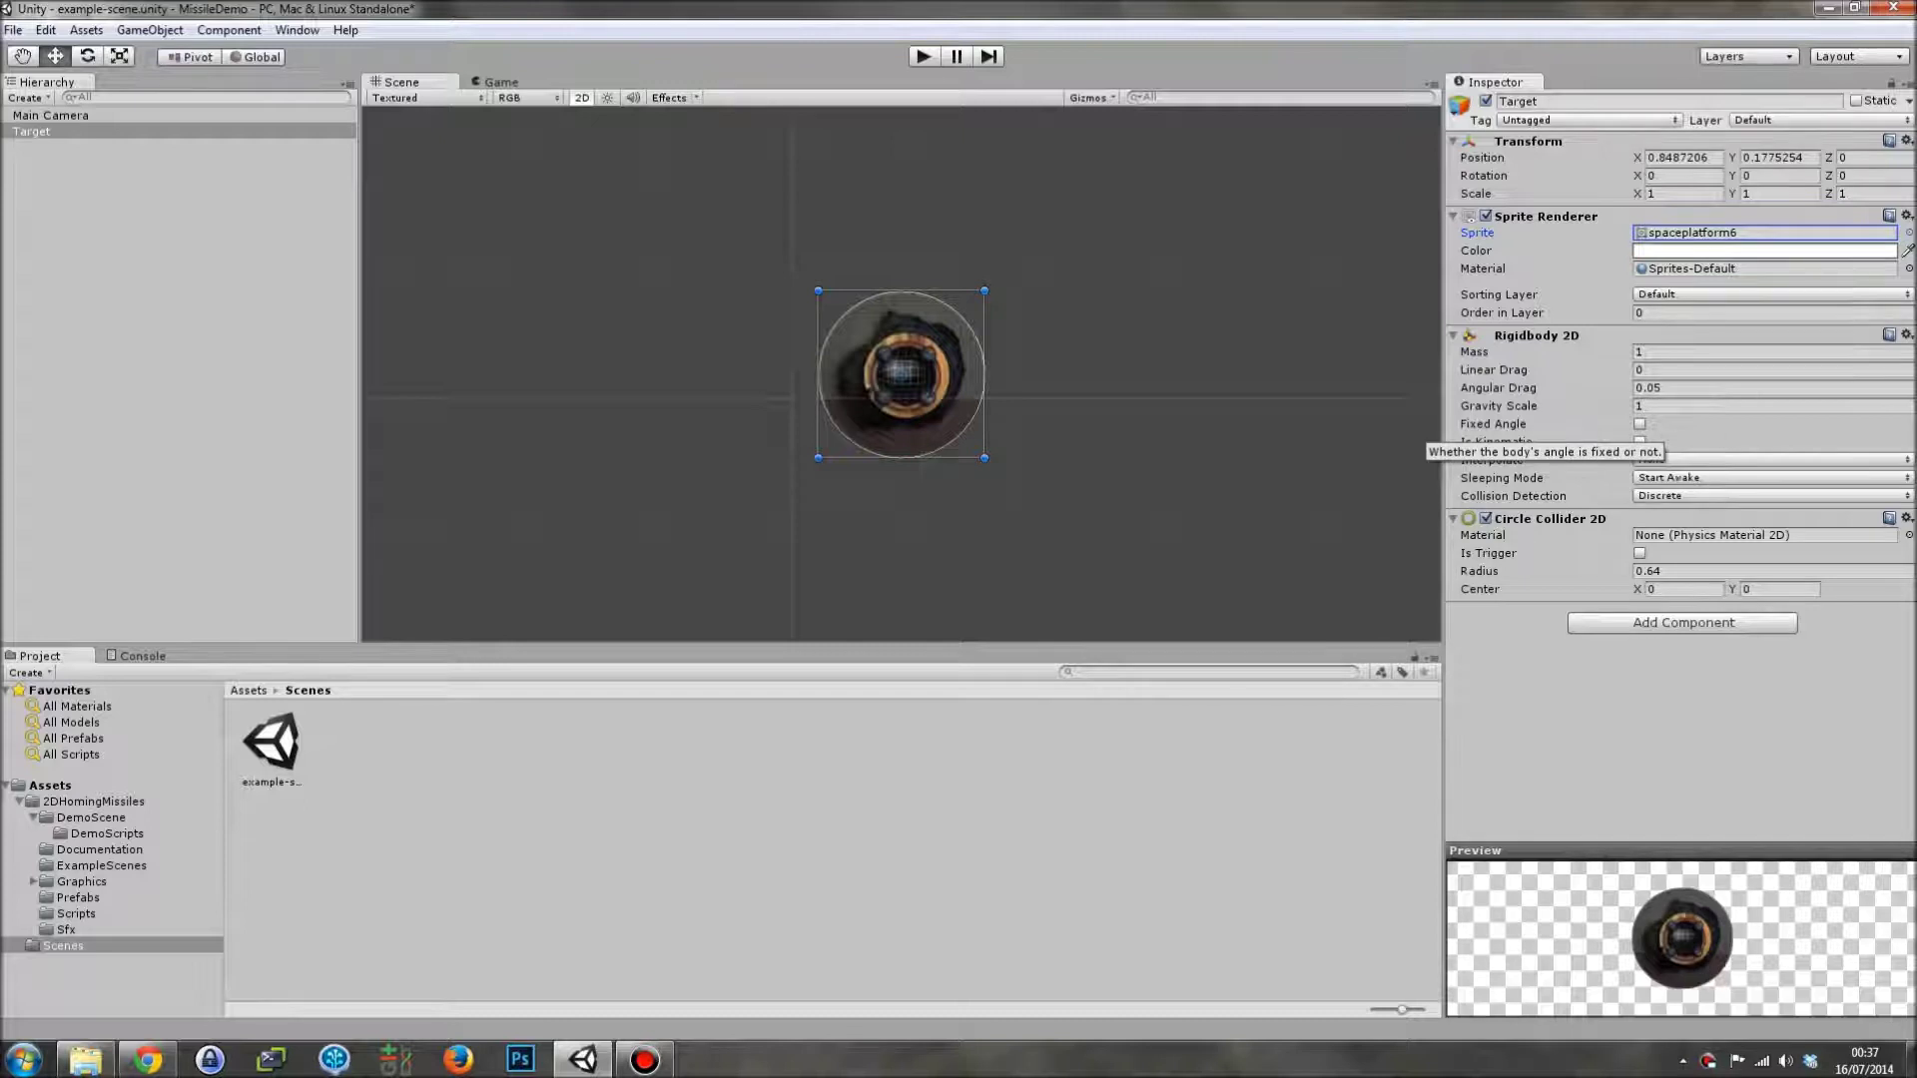
Set Rigidbody Mass 0, Angular Drag 0, Gravity Scale 0, and make the collider a trigger
{"action": "left_click", "coordinate": [1697, 387]}
{"action": "left_click", "coordinate": [1697, 351]}
{"action": "type", "text": "0"}
{"action": "left_click", "coordinate": [1685, 390]}
{"action": "type", "text": "0"}
{"action": "left_click", "coordinate": [1665, 405]}
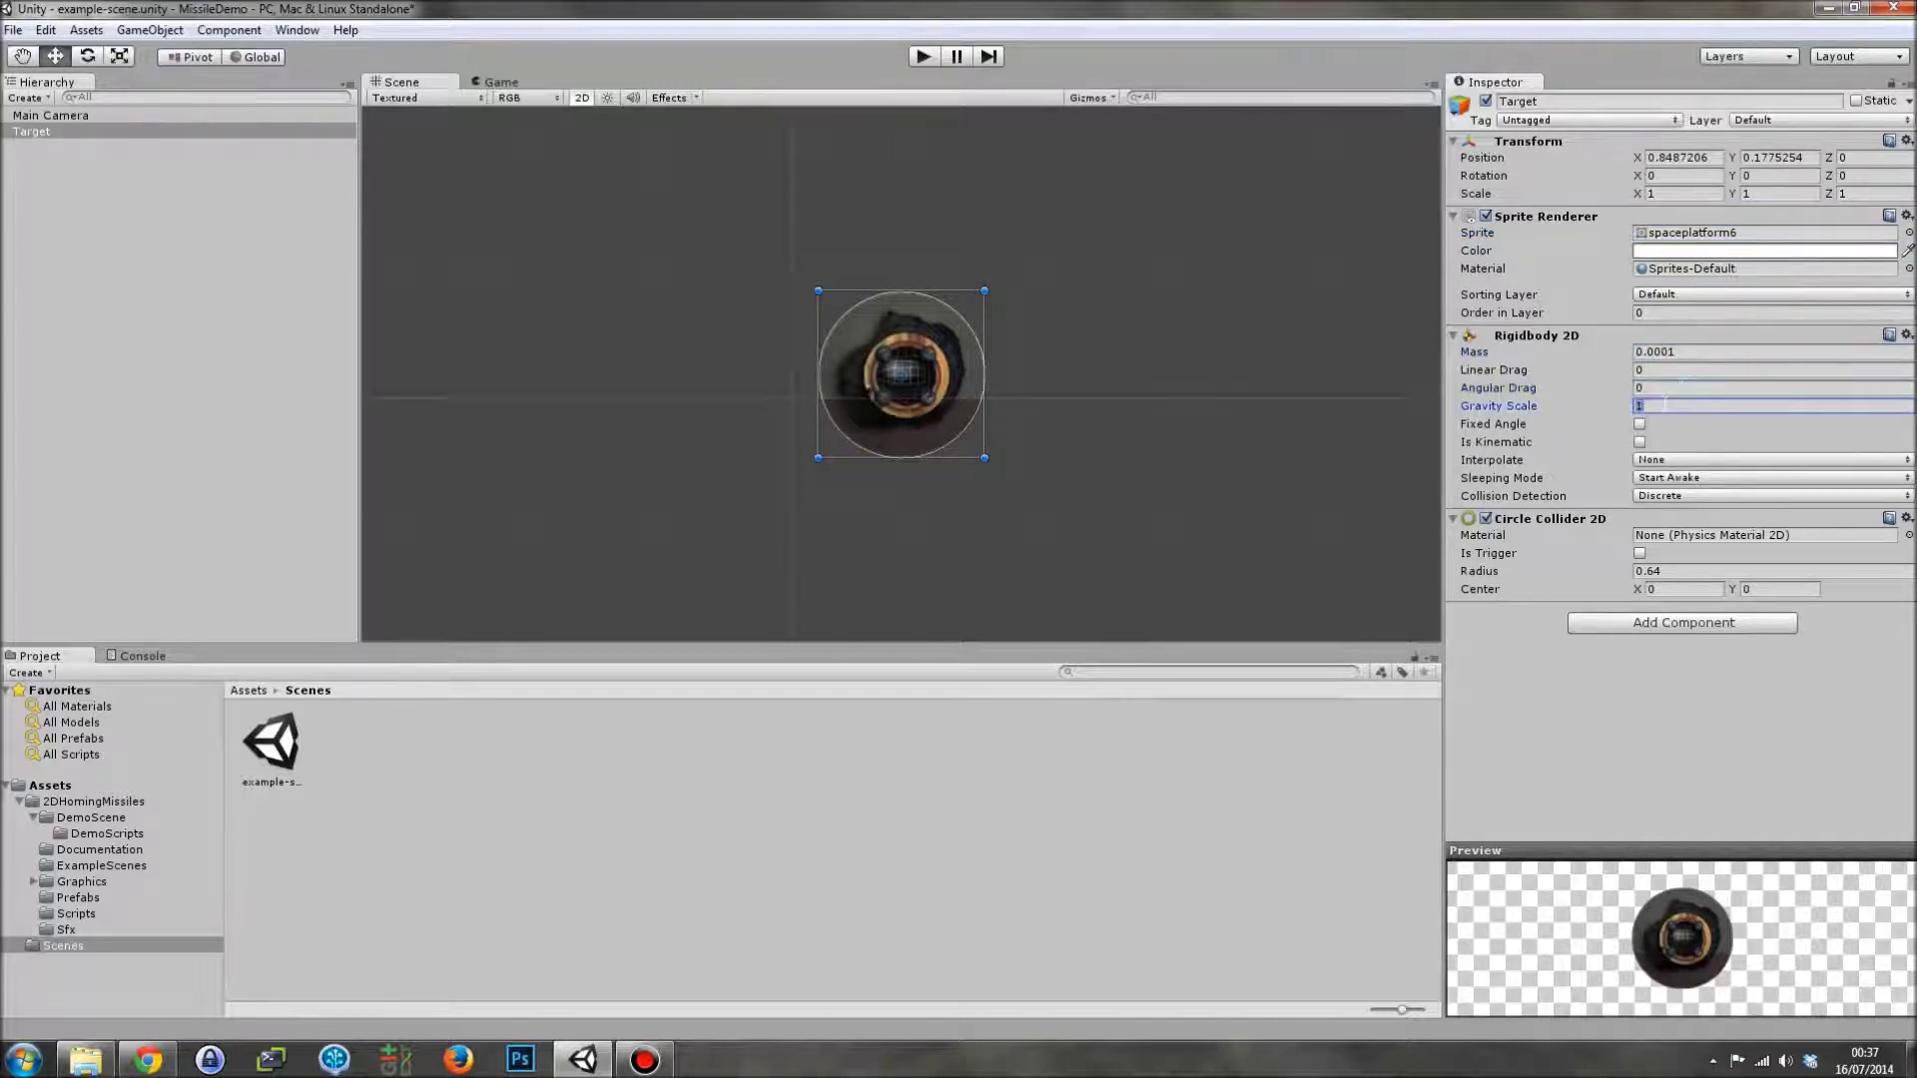
{"action": "key", "text": "shift+Tab"}
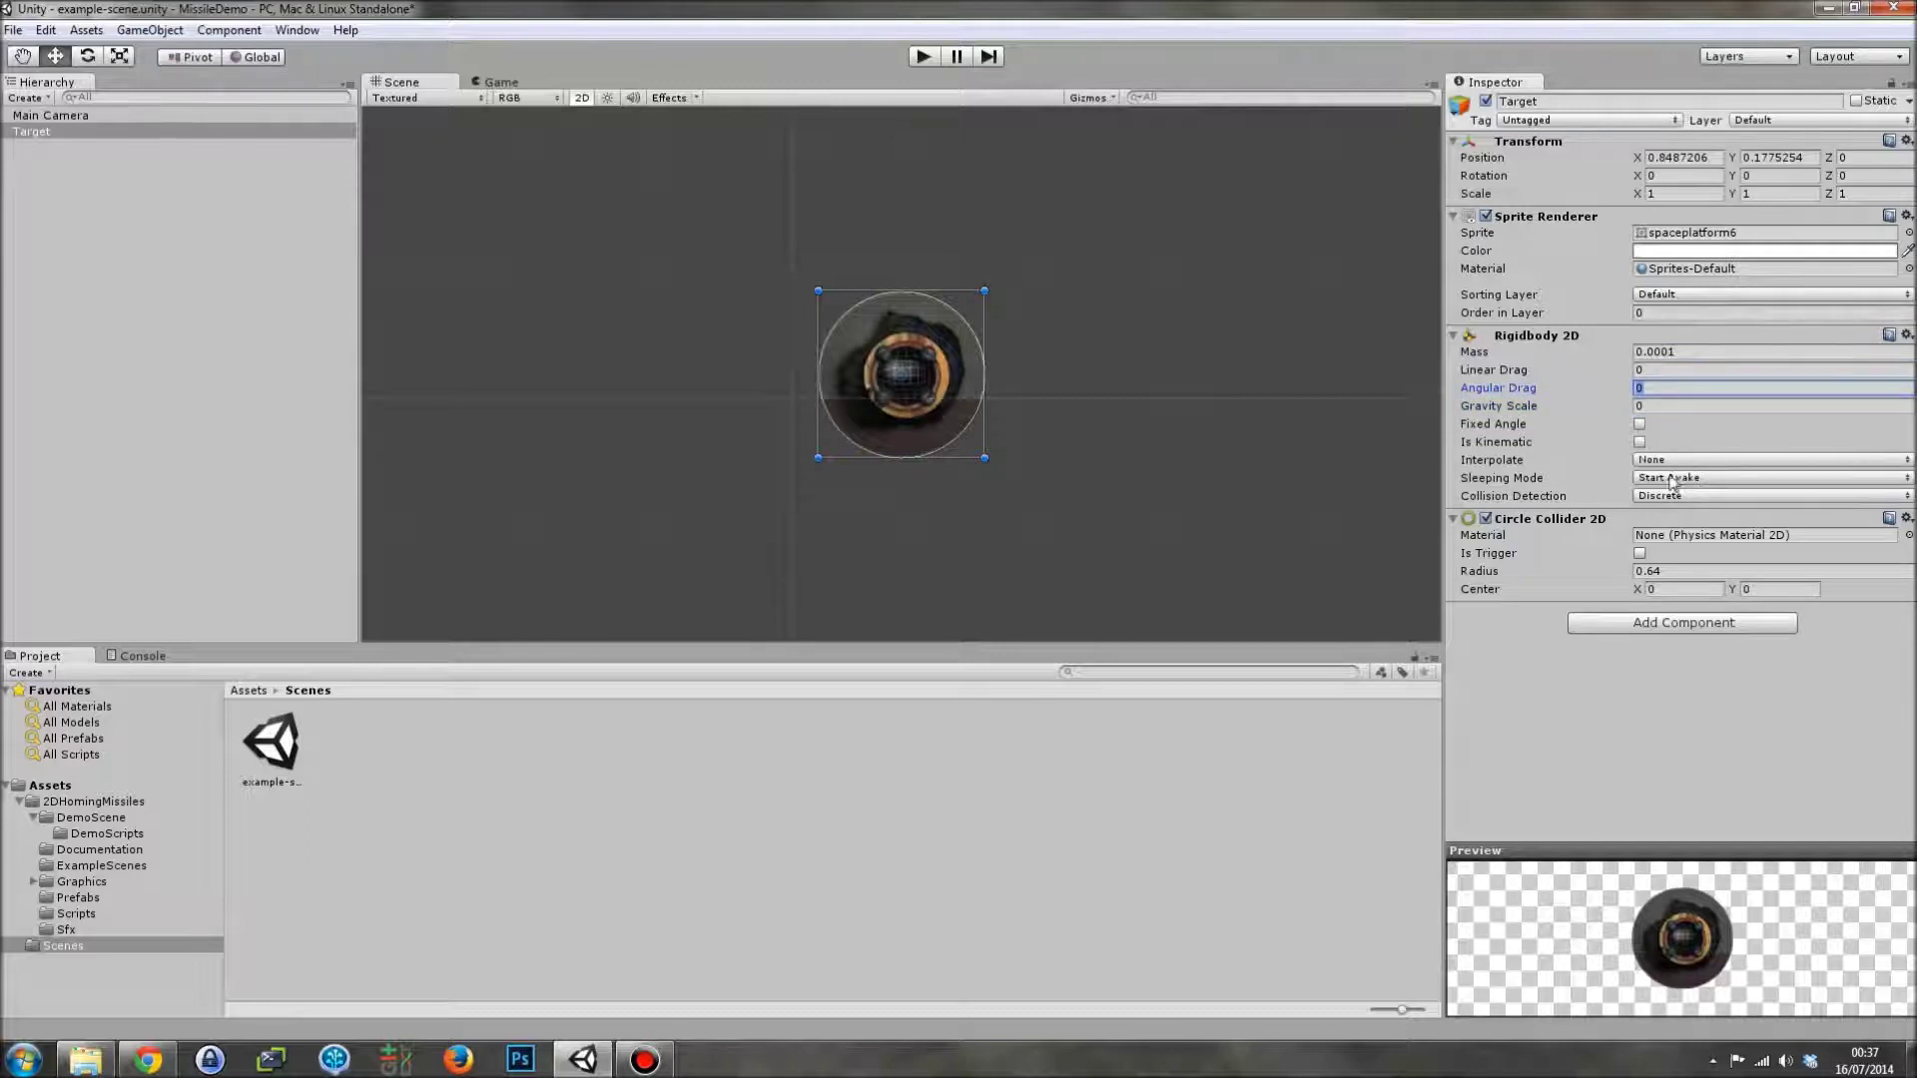
{"action": "left_click", "coordinate": [1639, 553]}
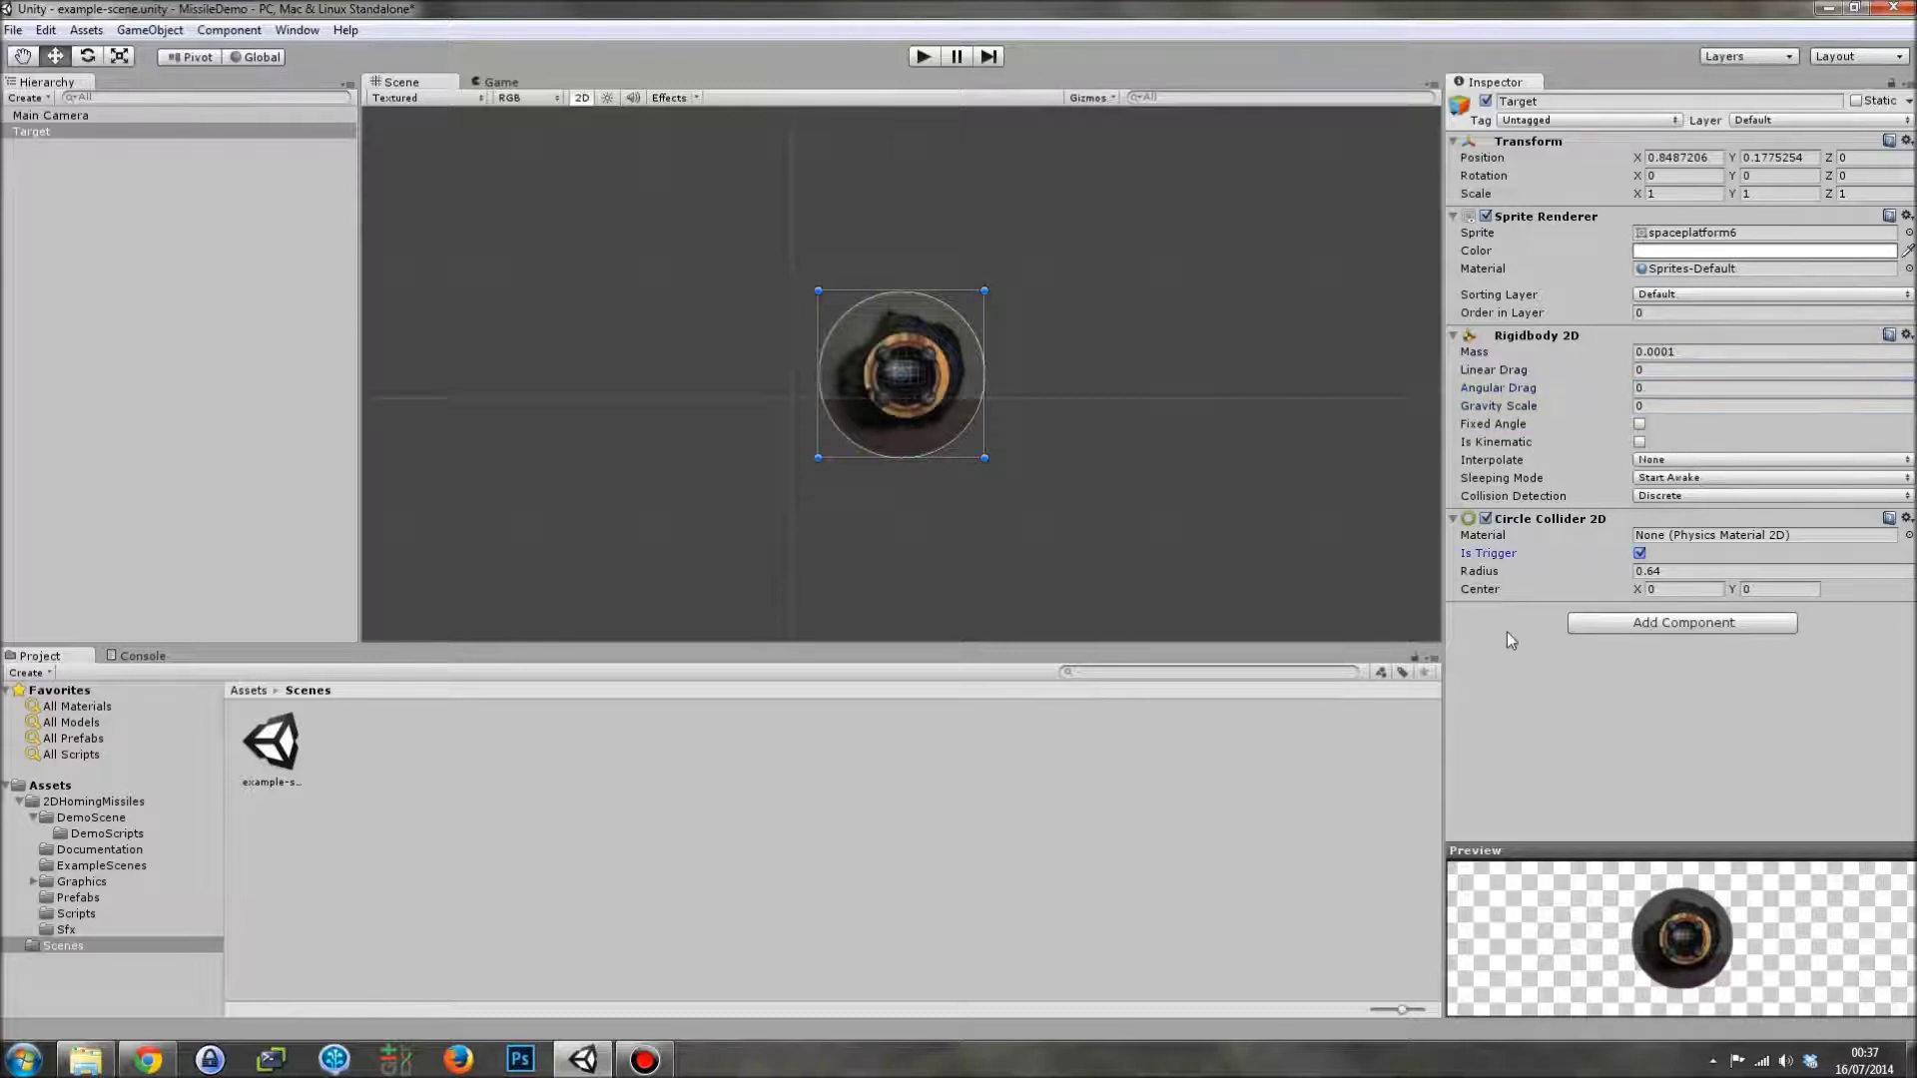
{"action": "left_click", "coordinate": [1507, 776]}
Set the 3D Physics Gravity Y to 0 in Project Settings
{"action": "left_click", "coordinate": [45, 30]}
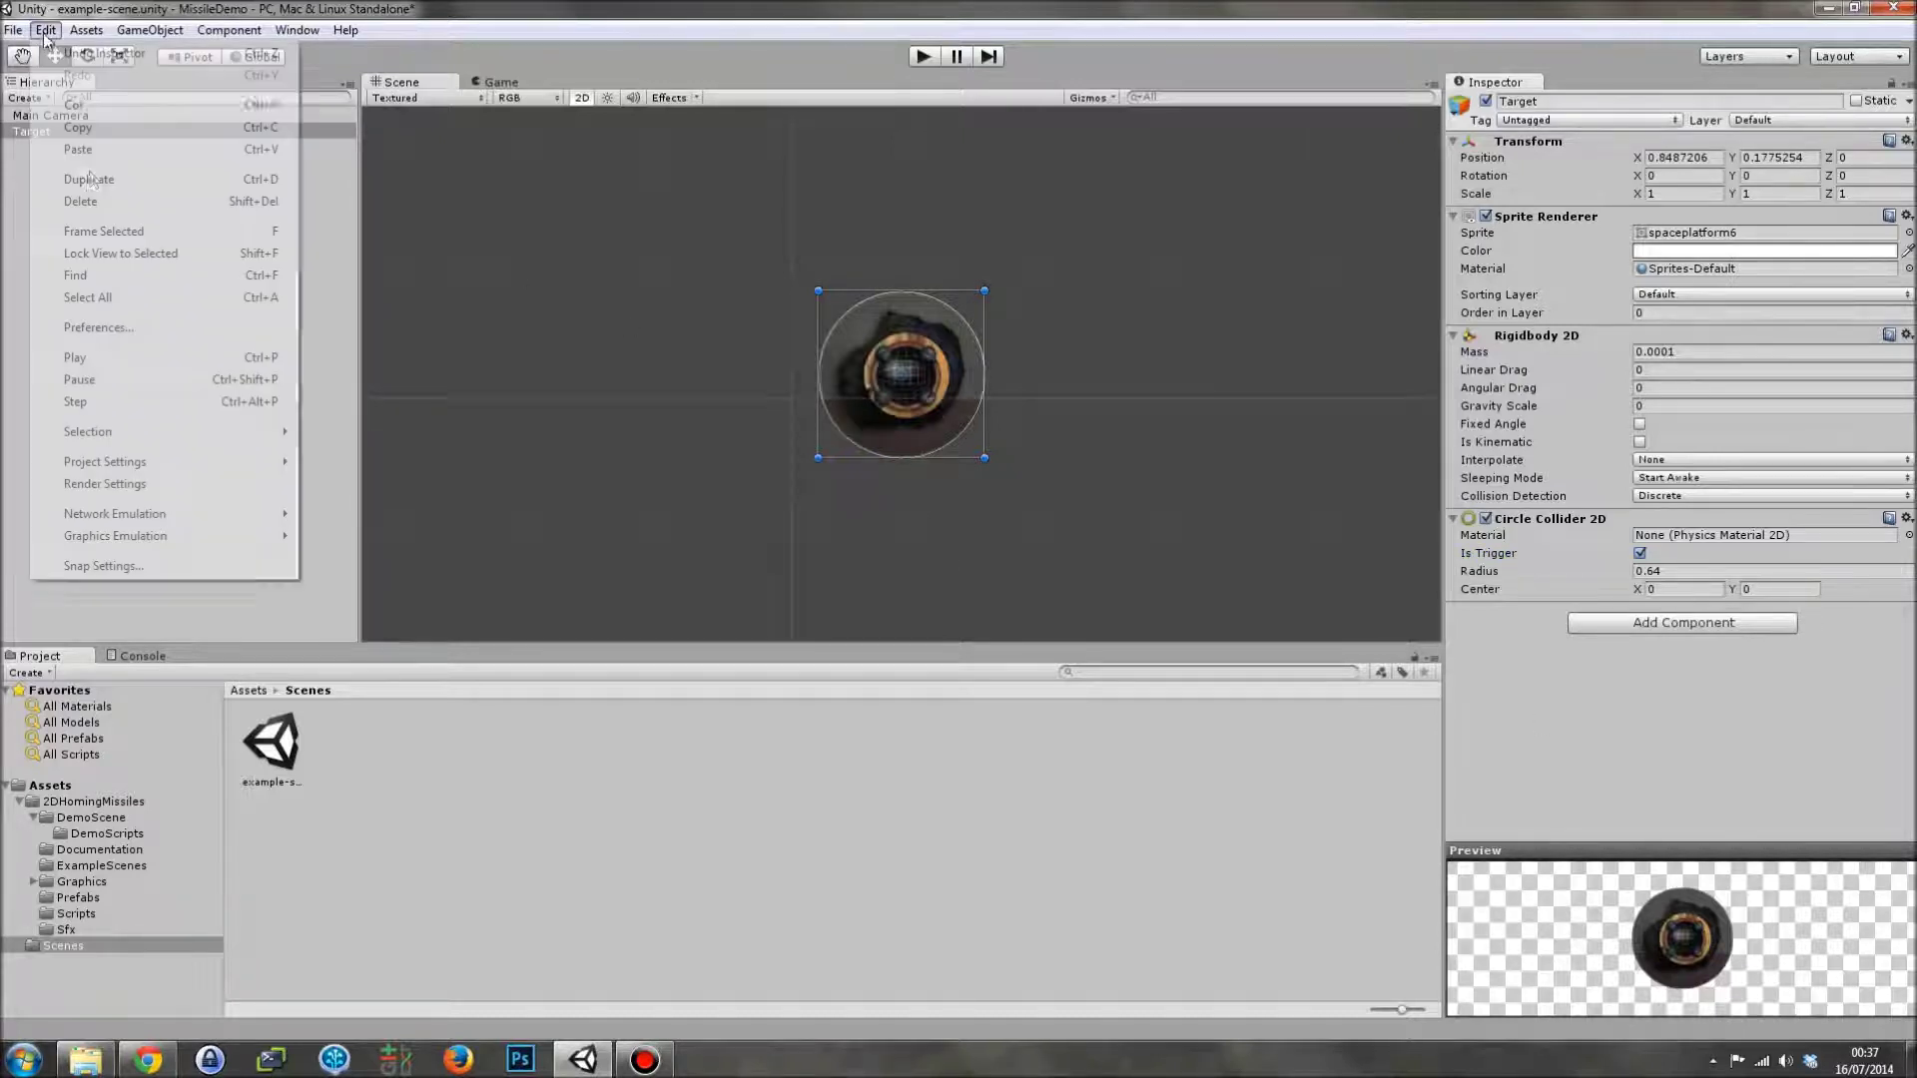
{"action": "mouse_move", "coordinate": [160, 462]}
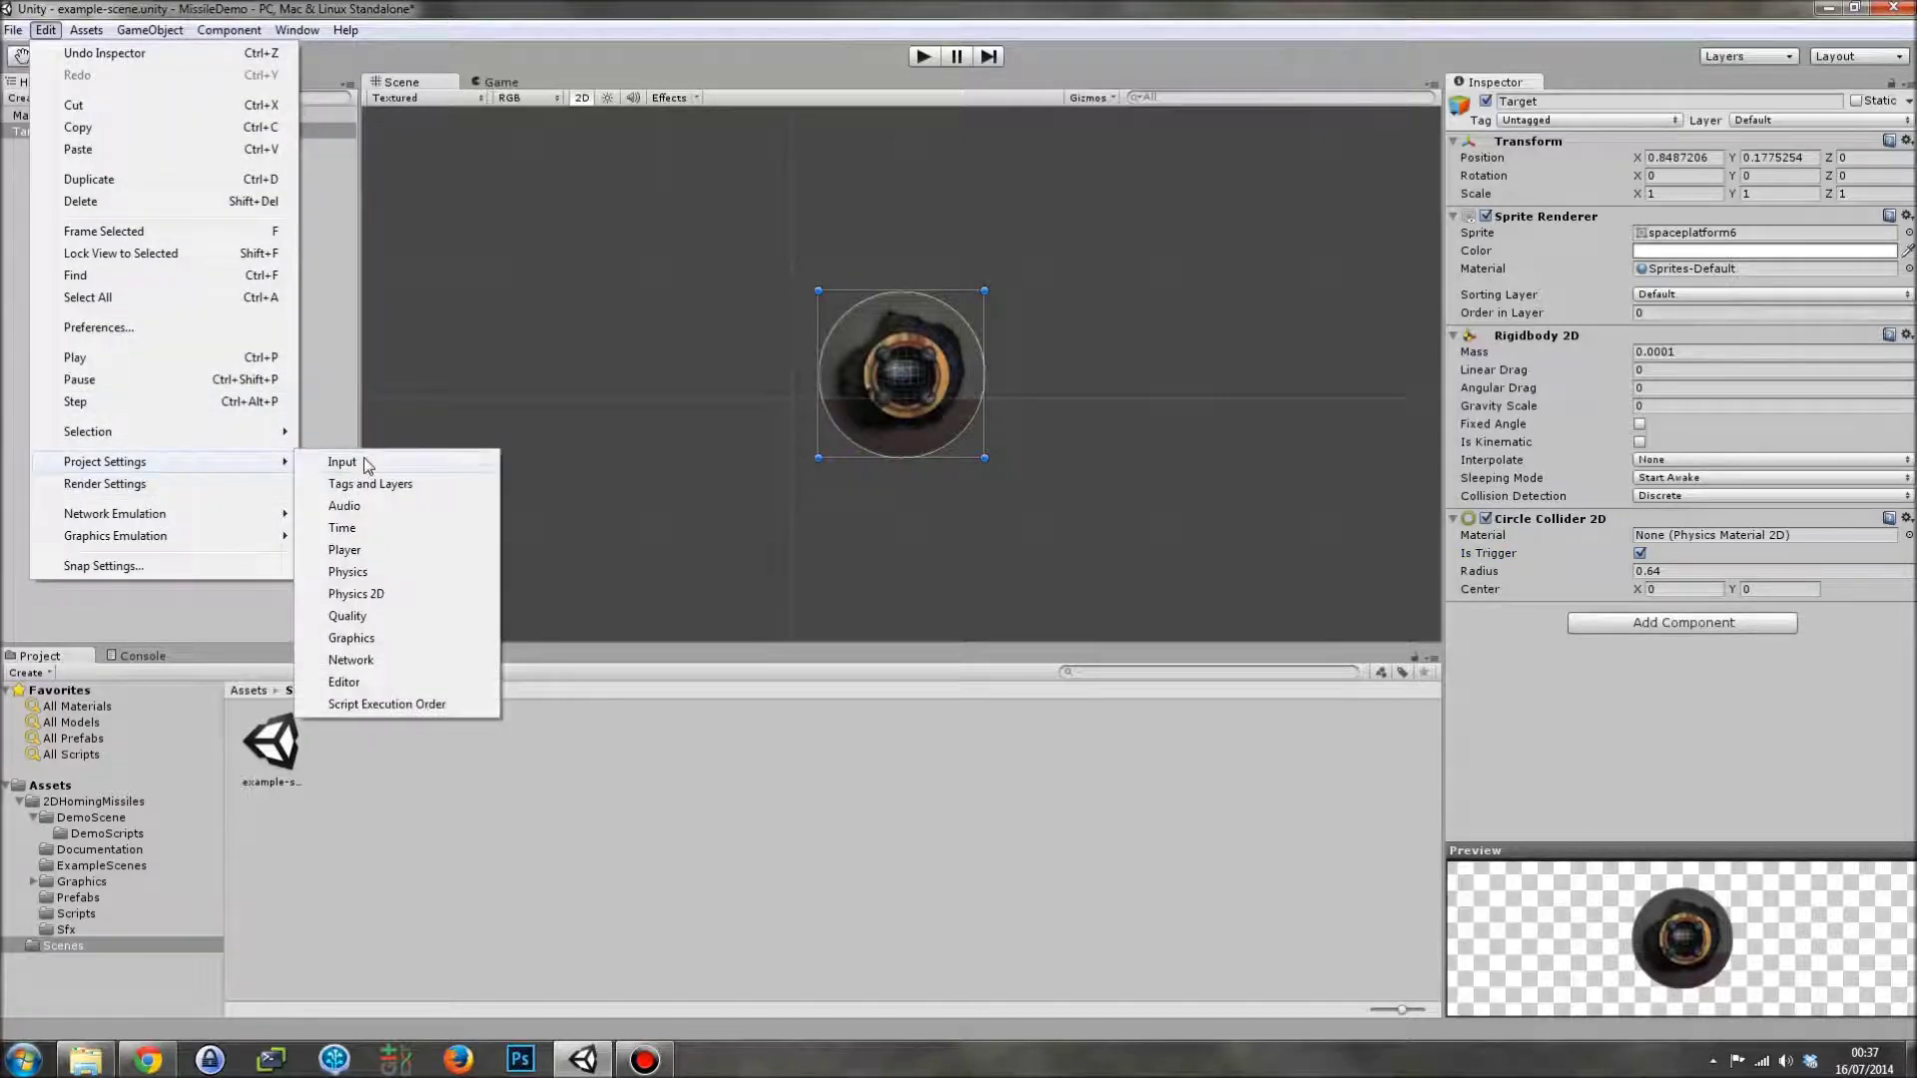
{"action": "left_click", "coordinate": [349, 572]}
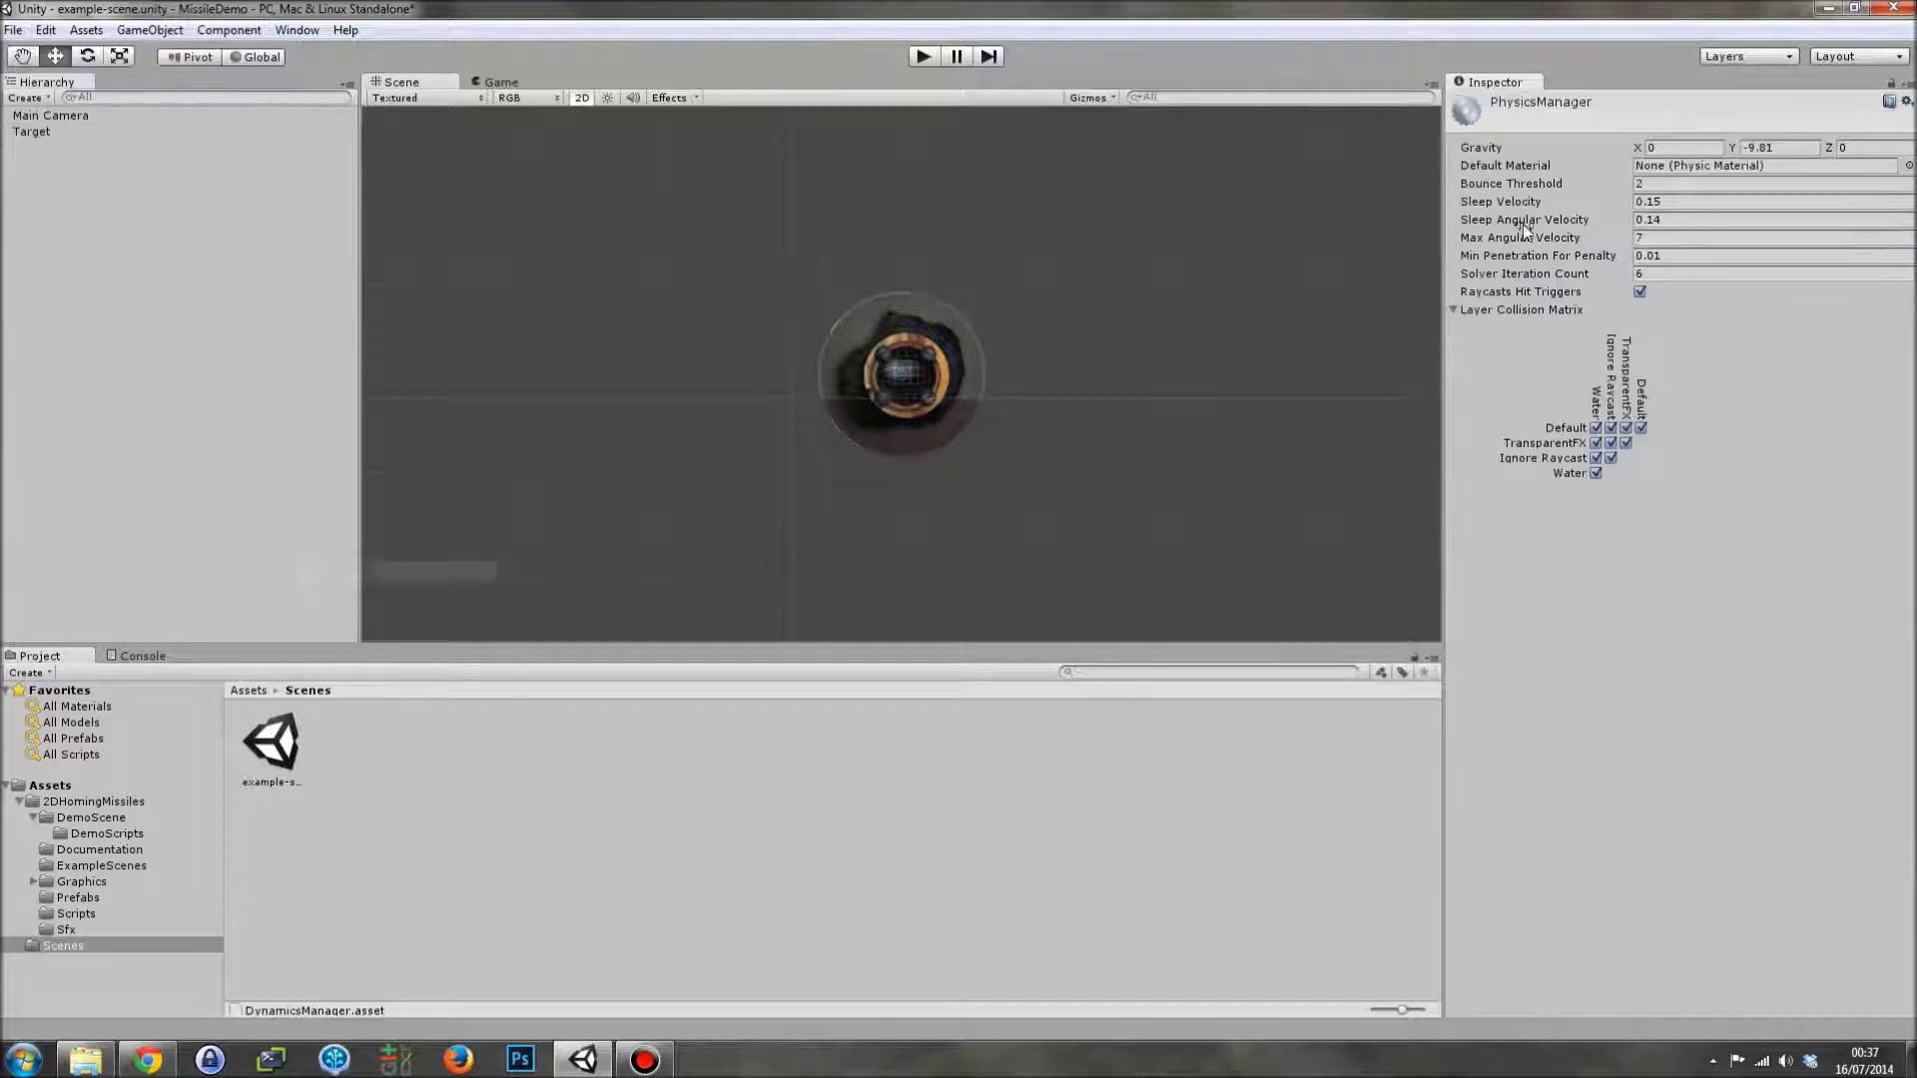
{"action": "left_click", "coordinate": [1777, 147]}
{"action": "type", "text": "0"}
{"action": "key", "text": "shift+Tab"}
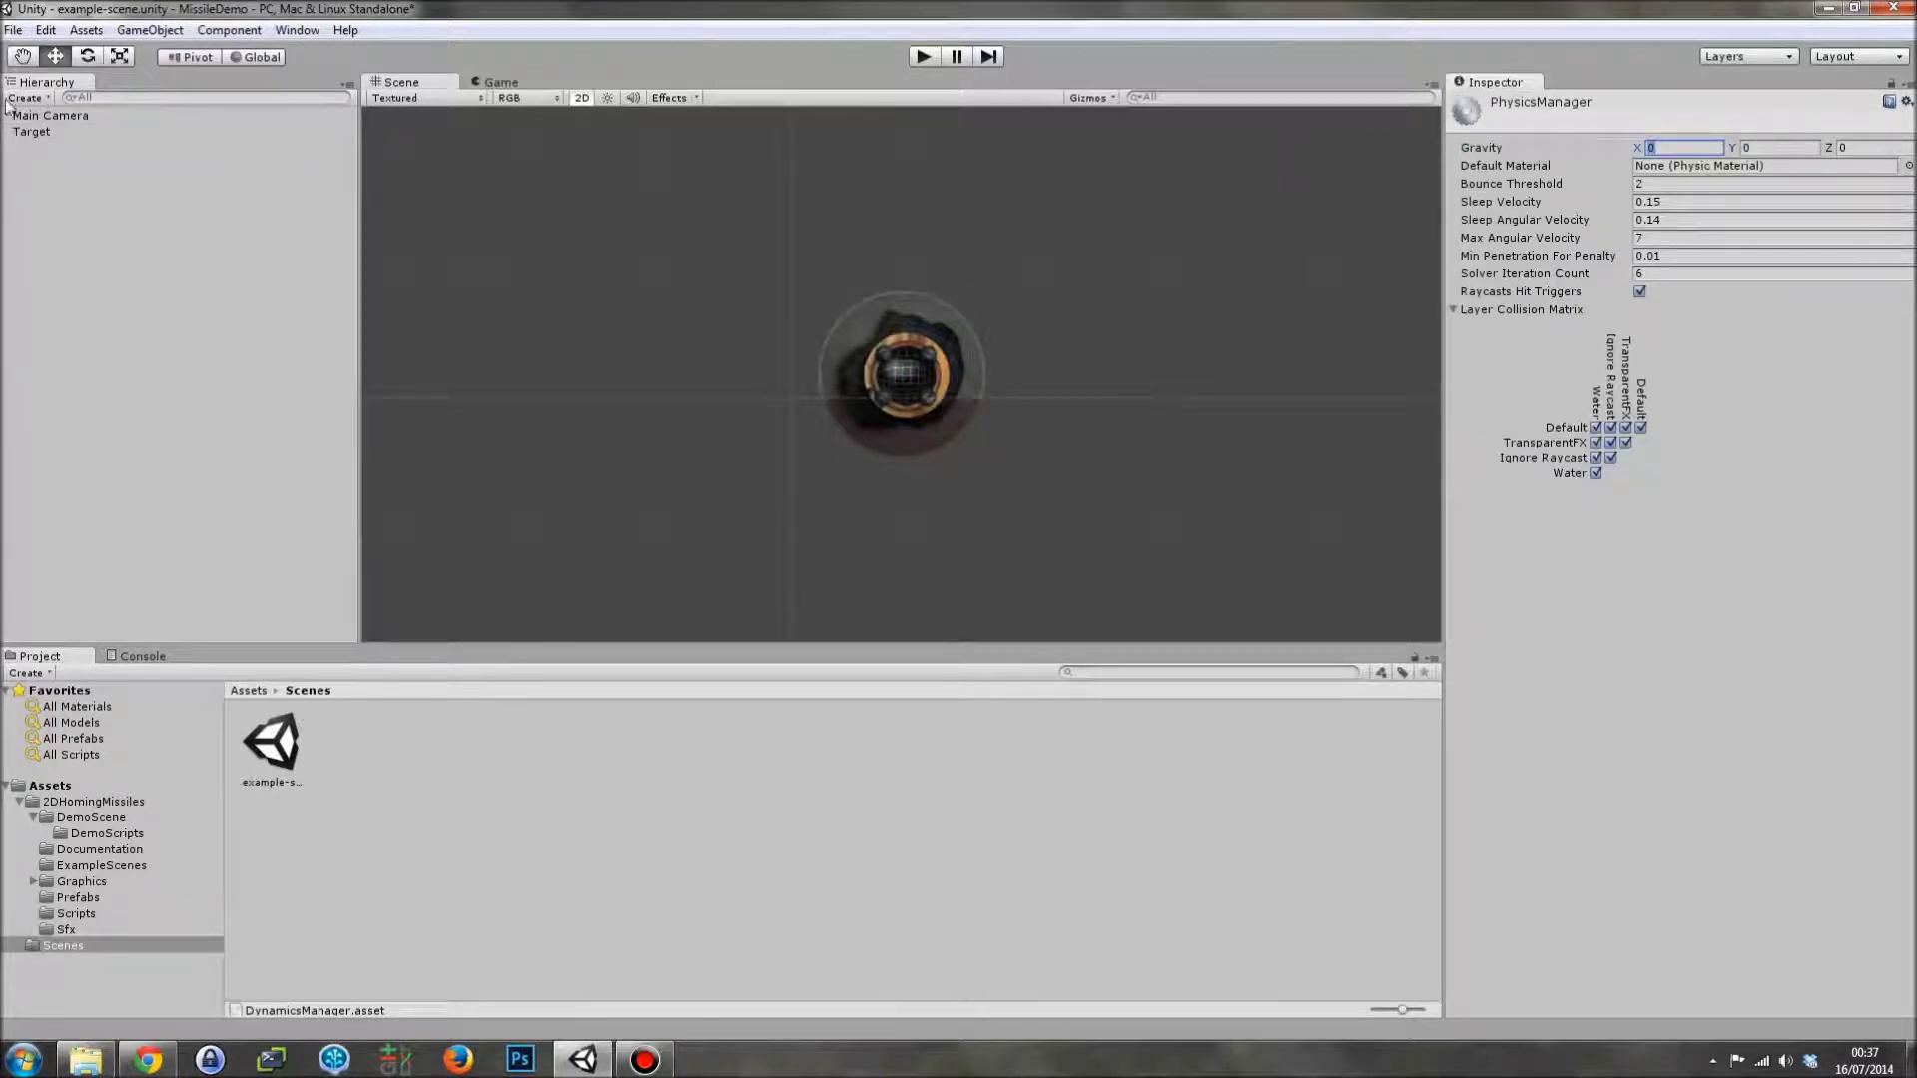
Set Physics 2D Gravity Y to 0, reselect Target, and run the scene
{"action": "left_click", "coordinate": [46, 30]}
{"action": "mouse_move", "coordinate": [149, 467]}
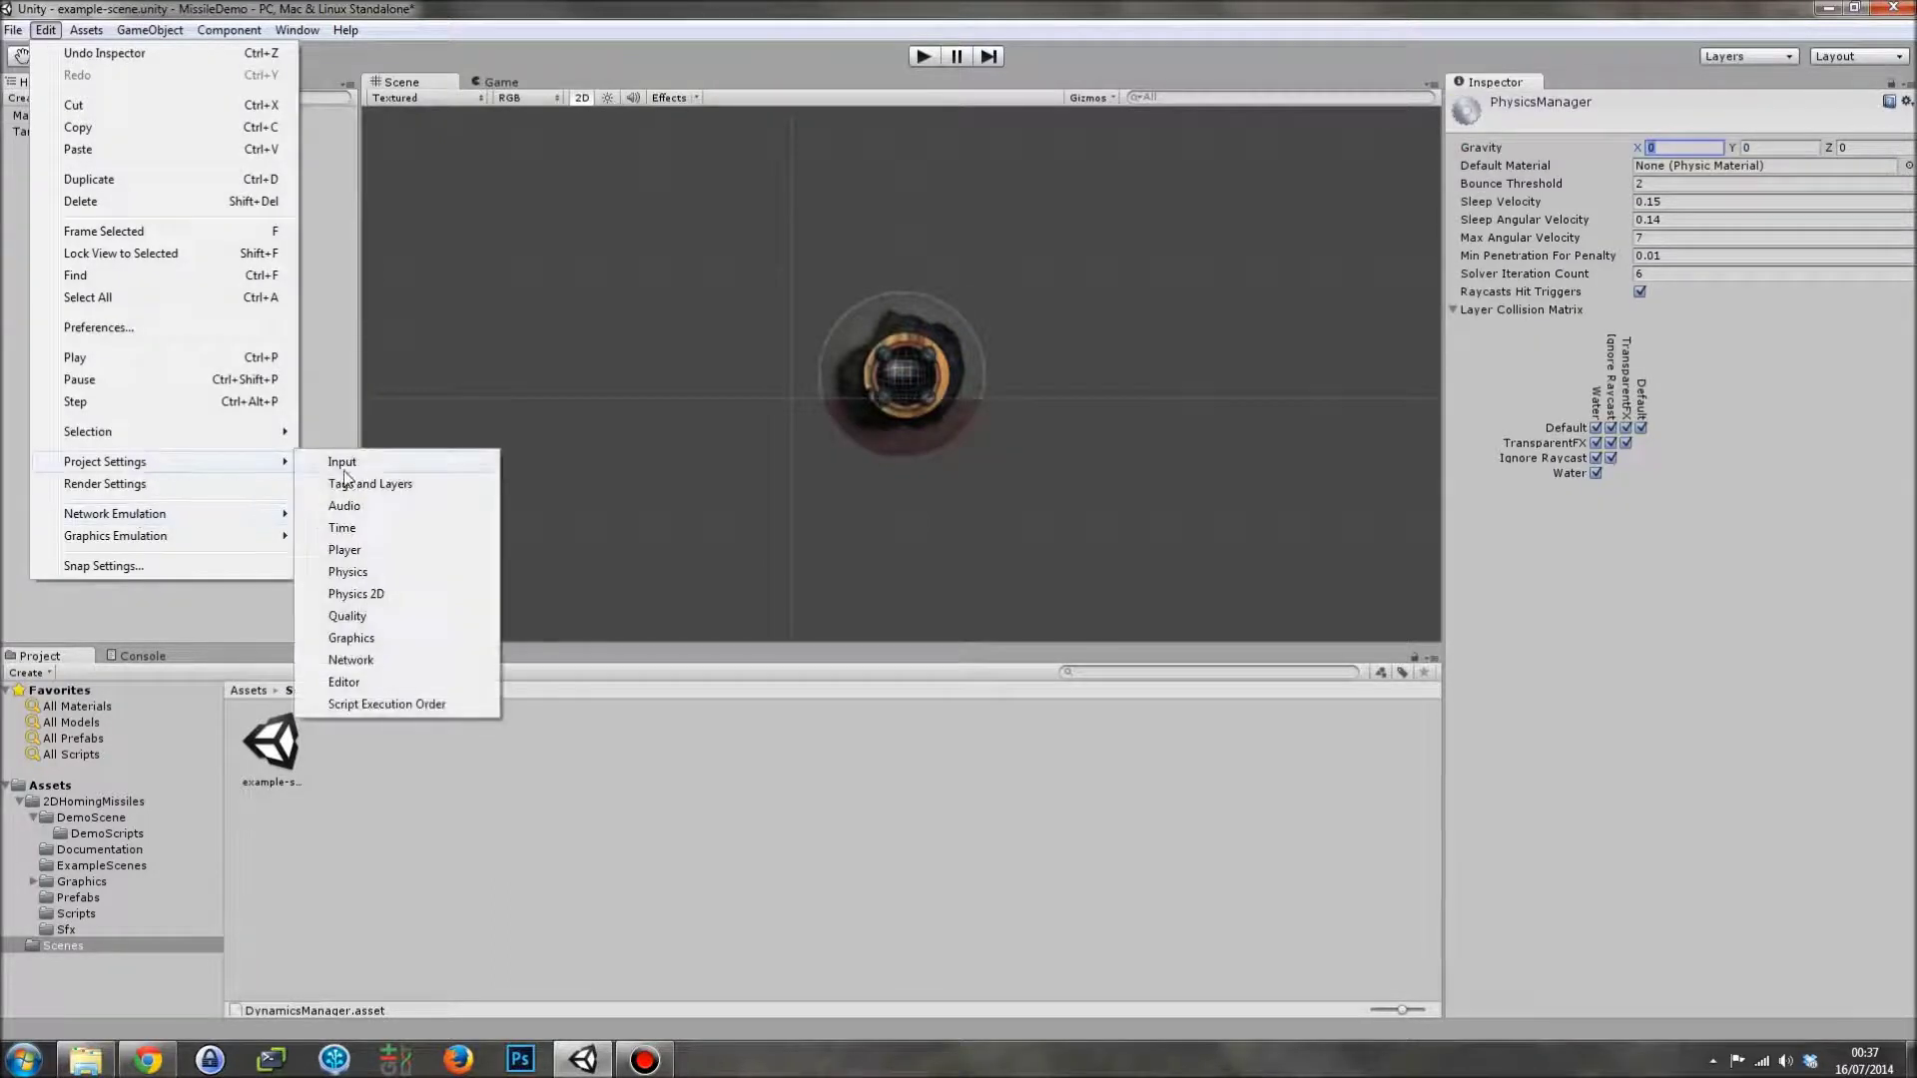
{"action": "left_click", "coordinate": [397, 596]}
{"action": "left_click", "coordinate": [1792, 148]}
{"action": "type", "text": "0"}
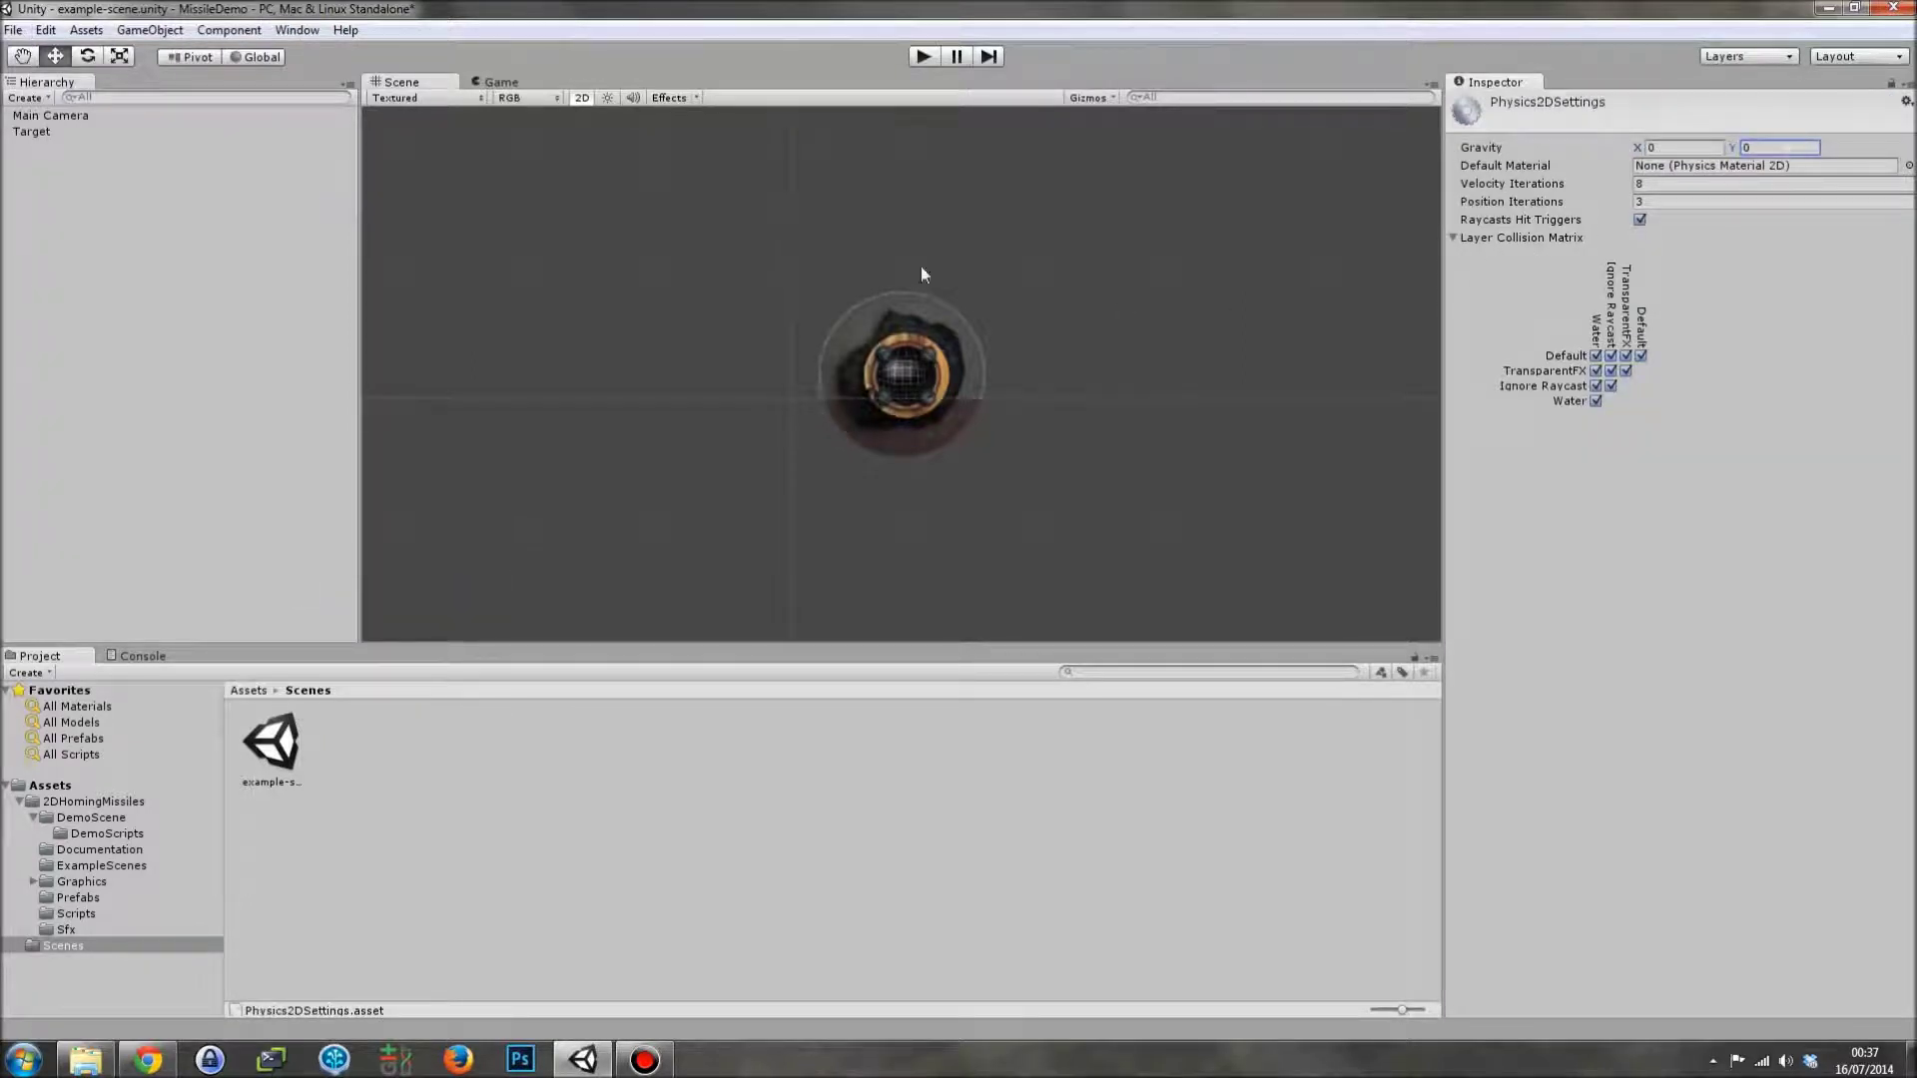
{"action": "left_click", "coordinate": [32, 131]}
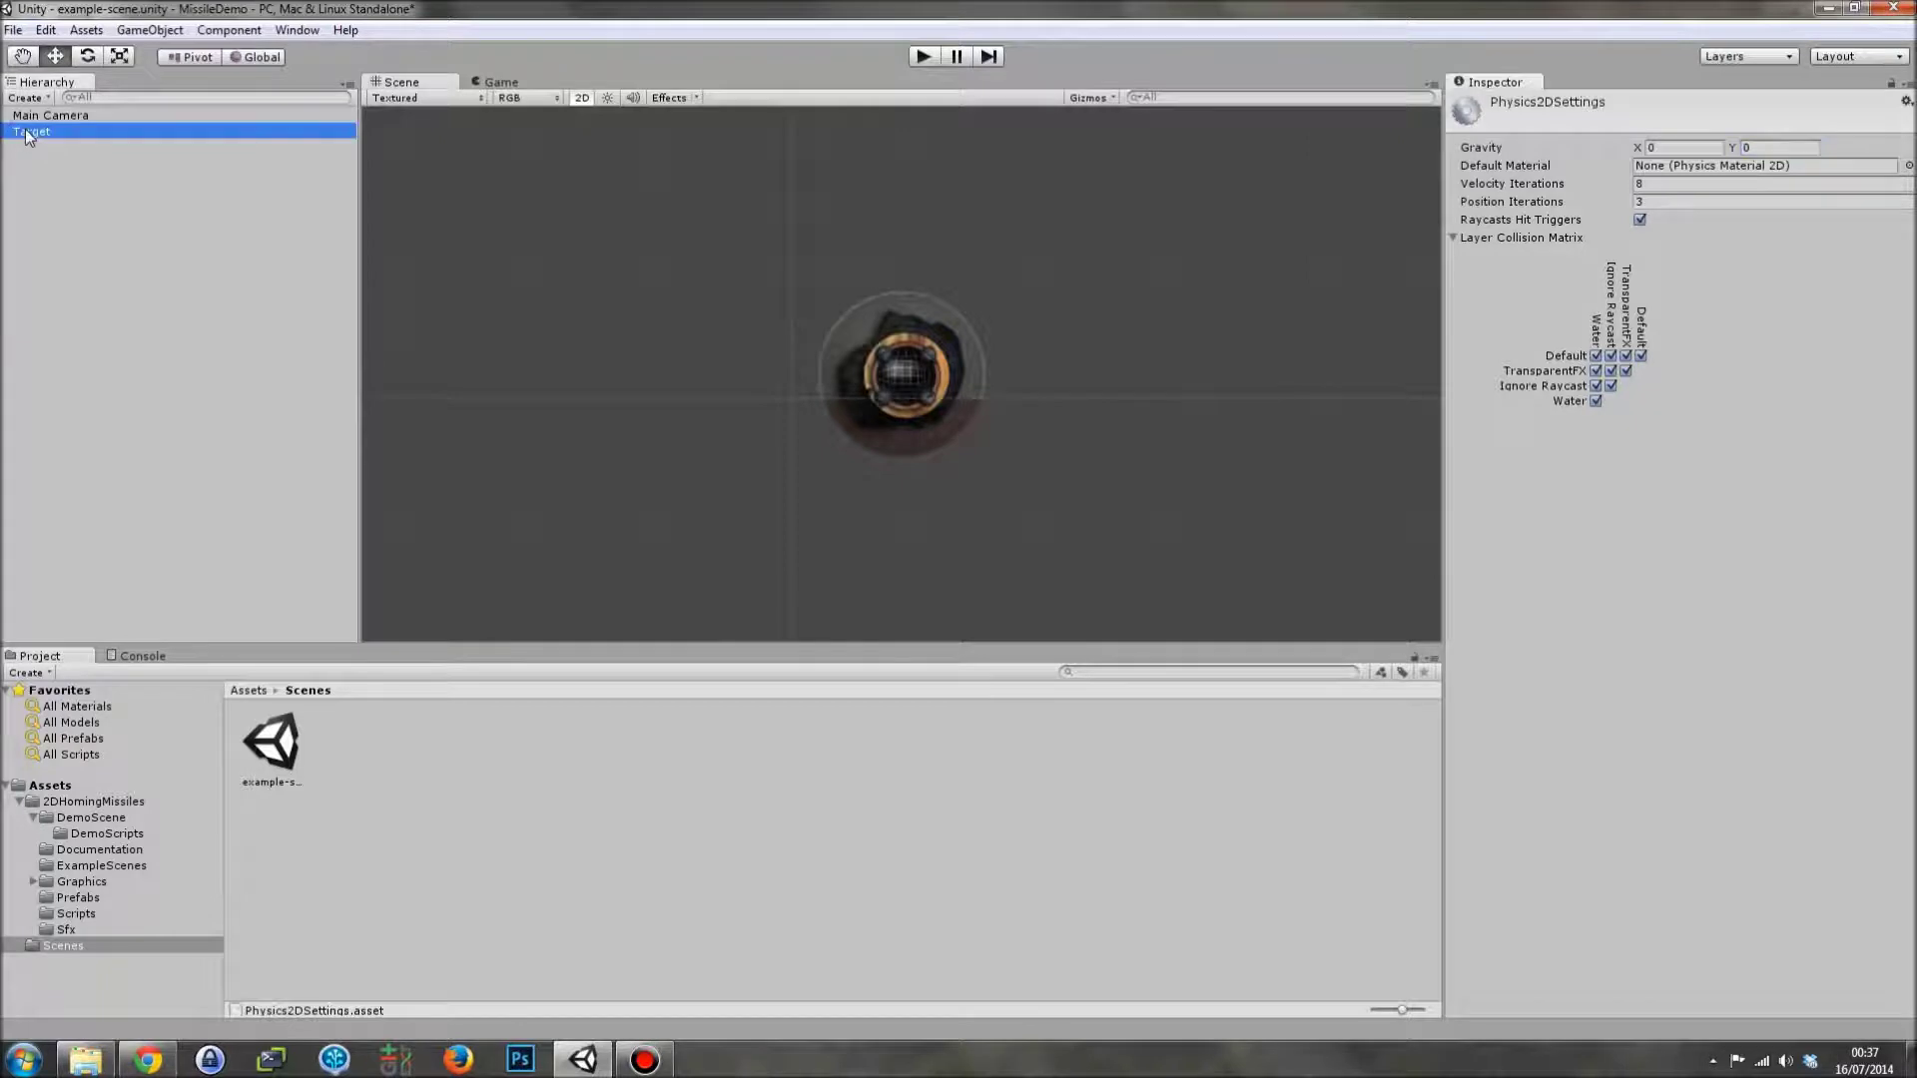
{"action": "left_click", "coordinate": [921, 57]}
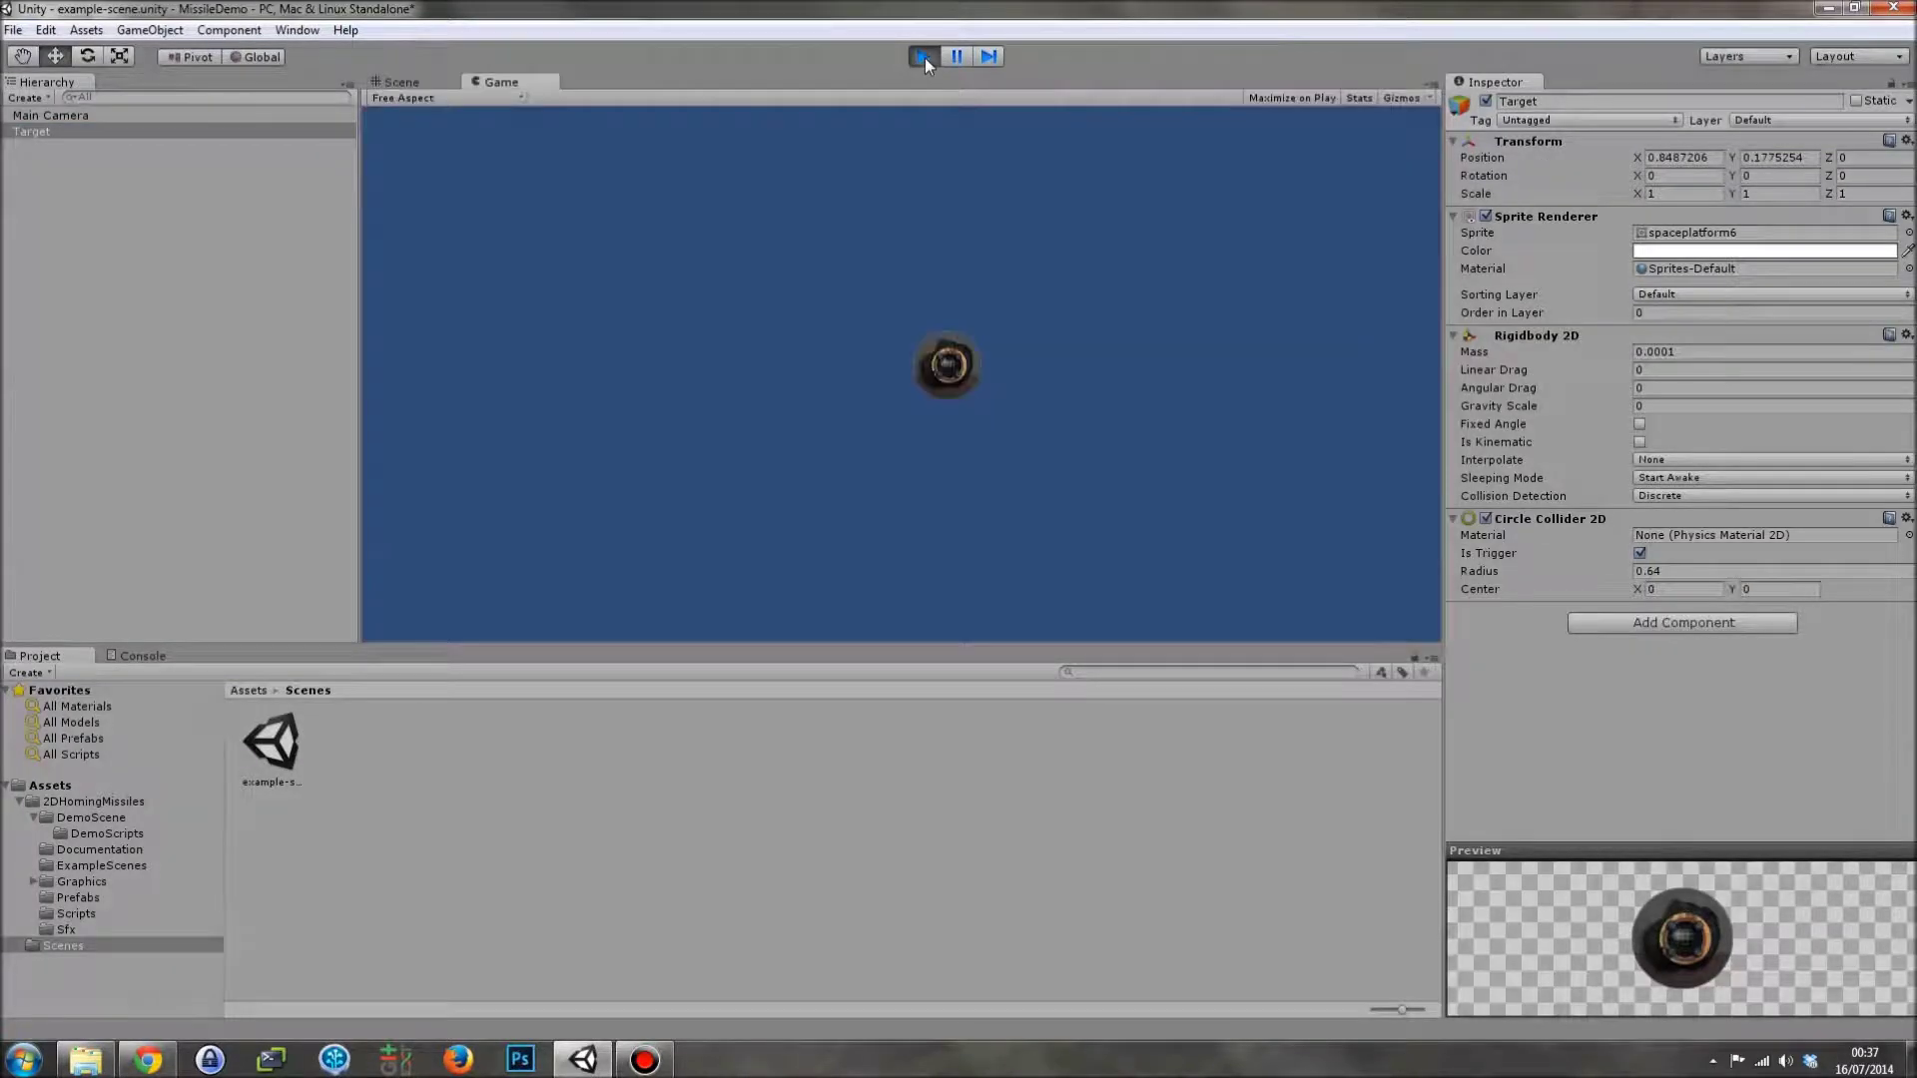